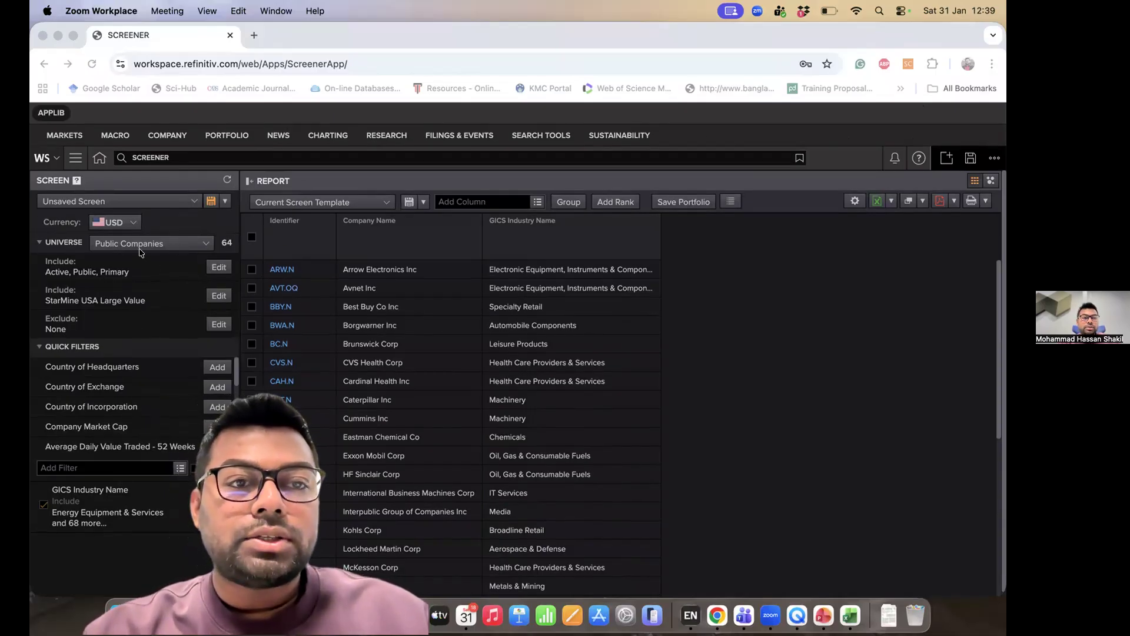
scroll(349, 369, "down", 1)
scroll(347, 380, "down", 5)
scroll(357, 353, "up", 7)
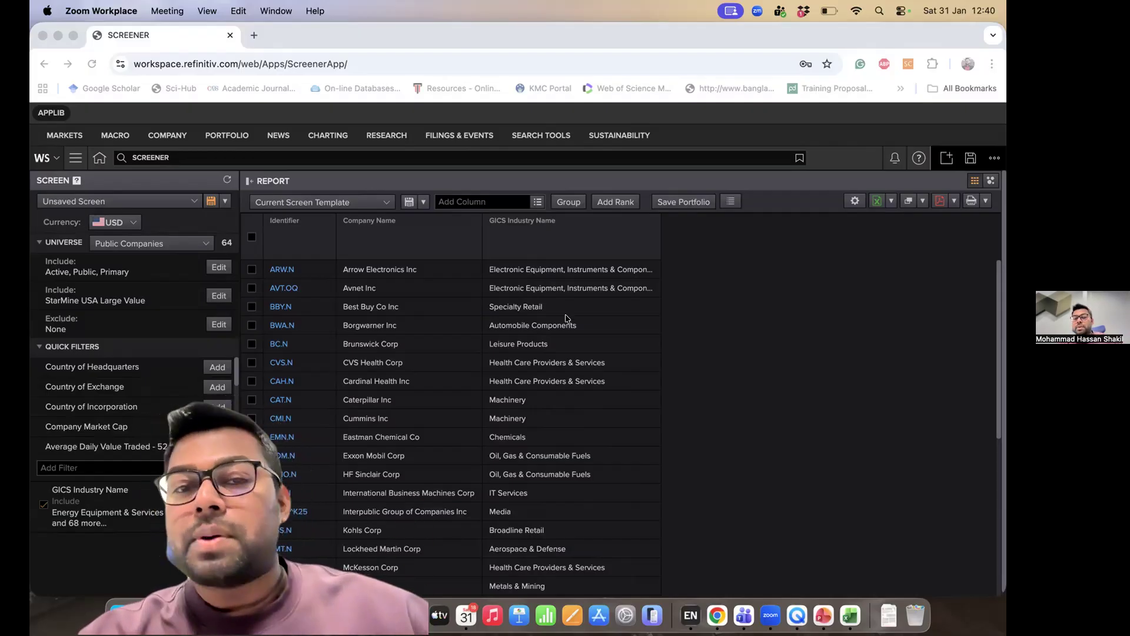
Step: Find the ISIN Code item in the data item library and add it as a report column
left_click(537, 206)
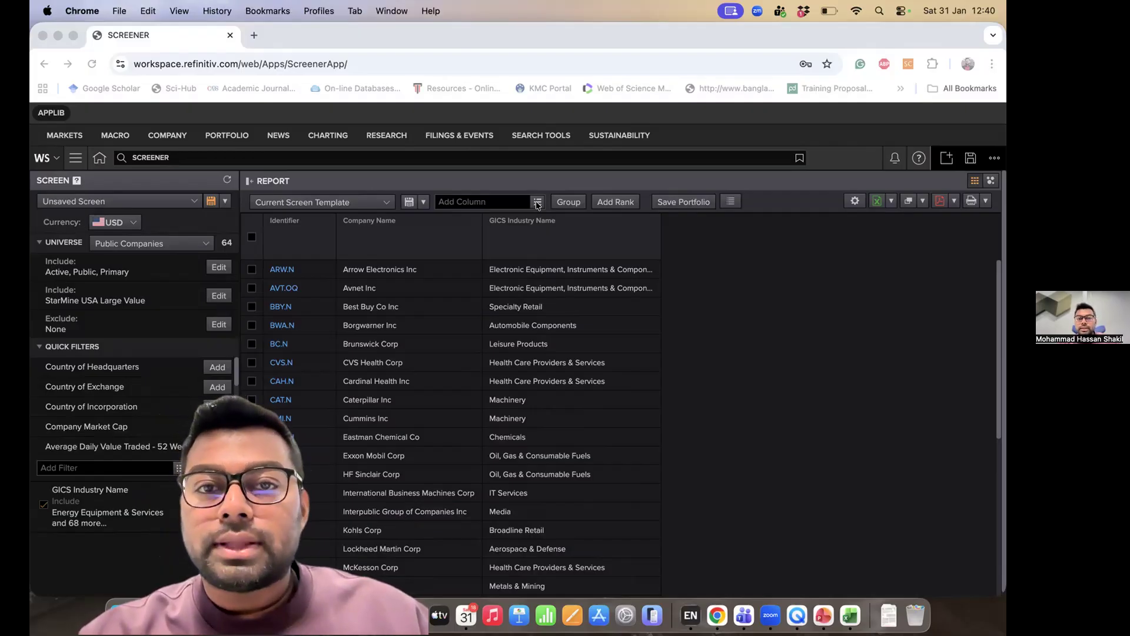
left_click(537, 204)
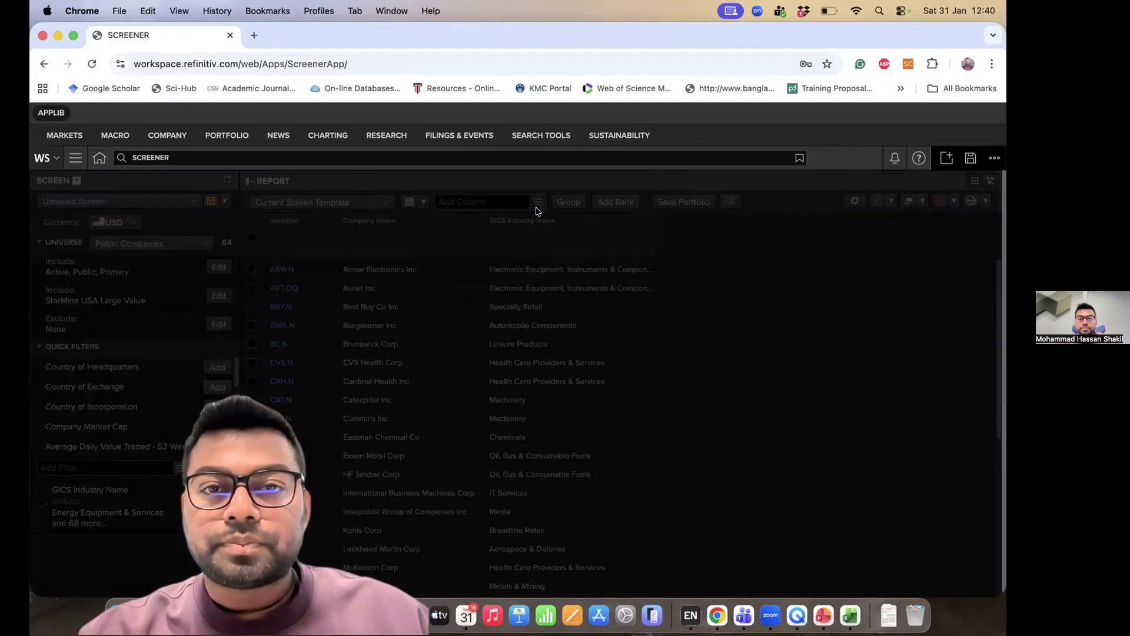
type("isin code")
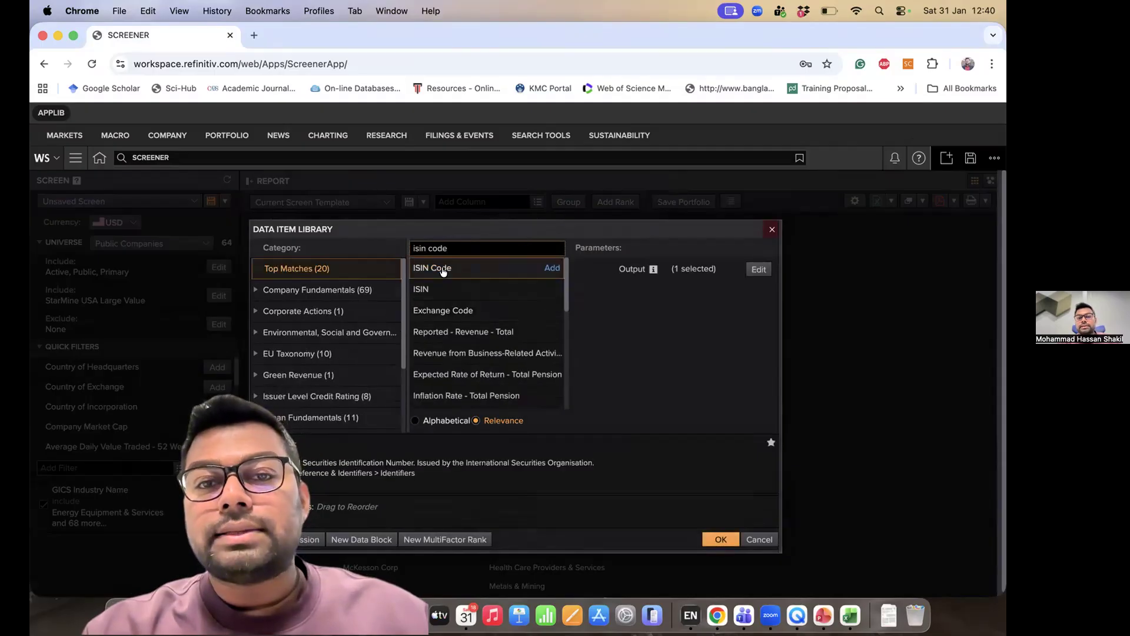
left_click(552, 269)
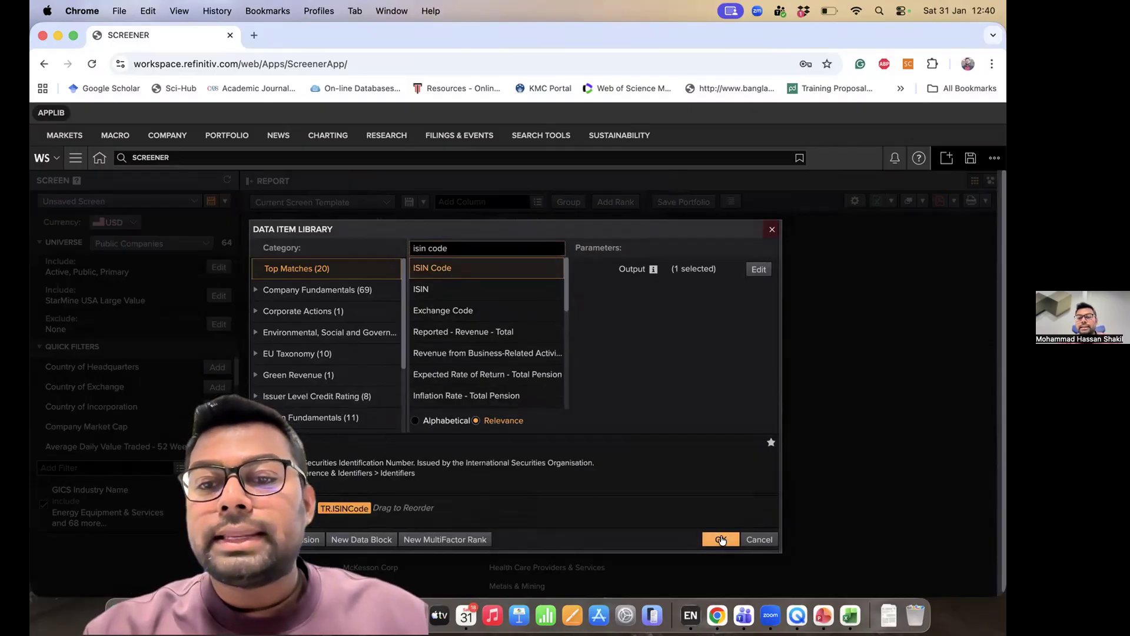
left_click(722, 539)
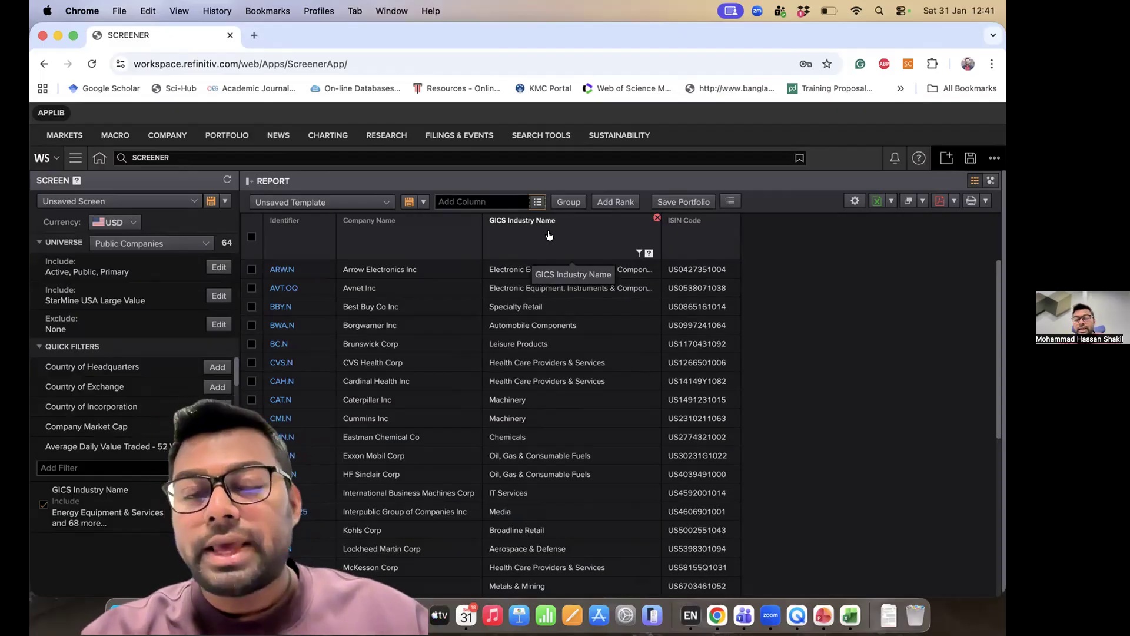
Step: Search the data item library for "country of exchange" and add Country of Exchange as a report column
left_click(539, 203)
type("country of exchagn")
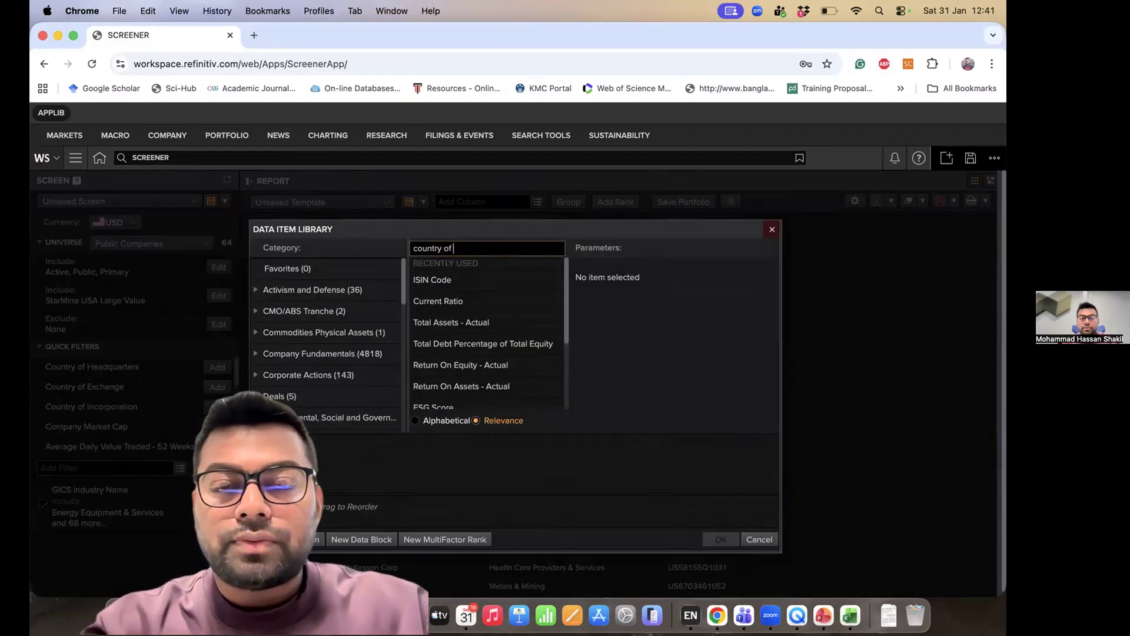
key("BackSpace")
key("BackSpace")
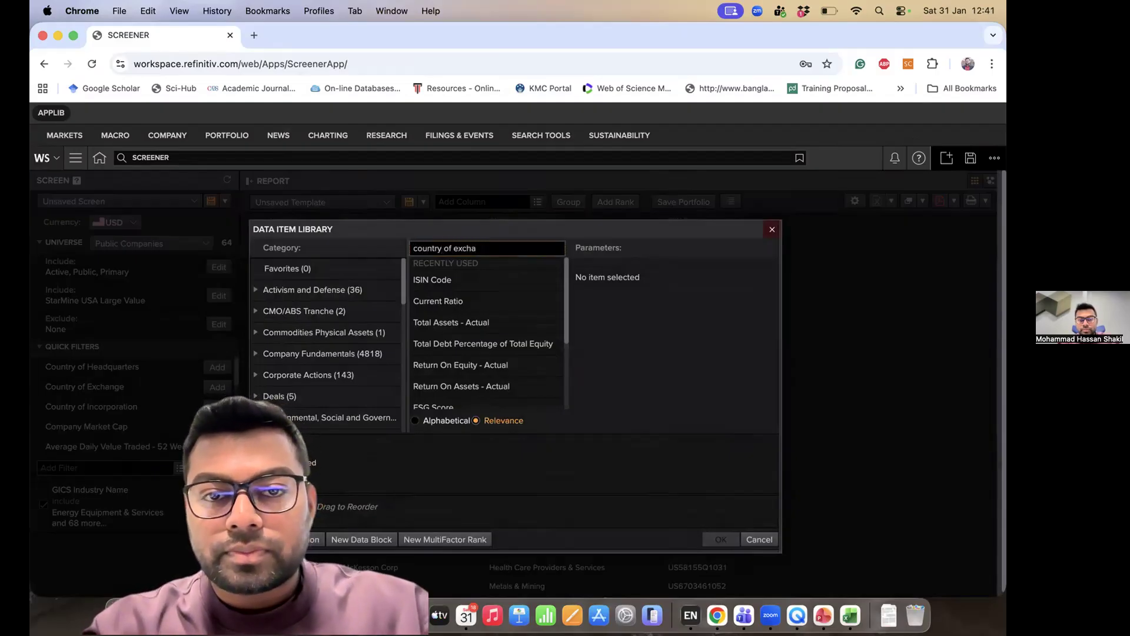
type("nge")
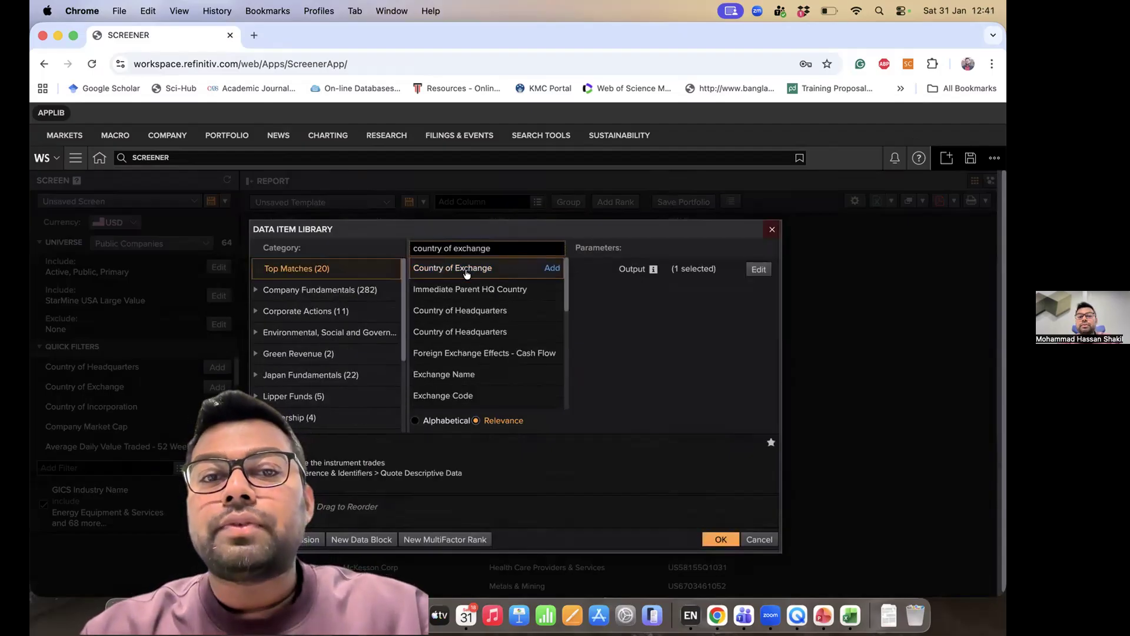
left_click(552, 269)
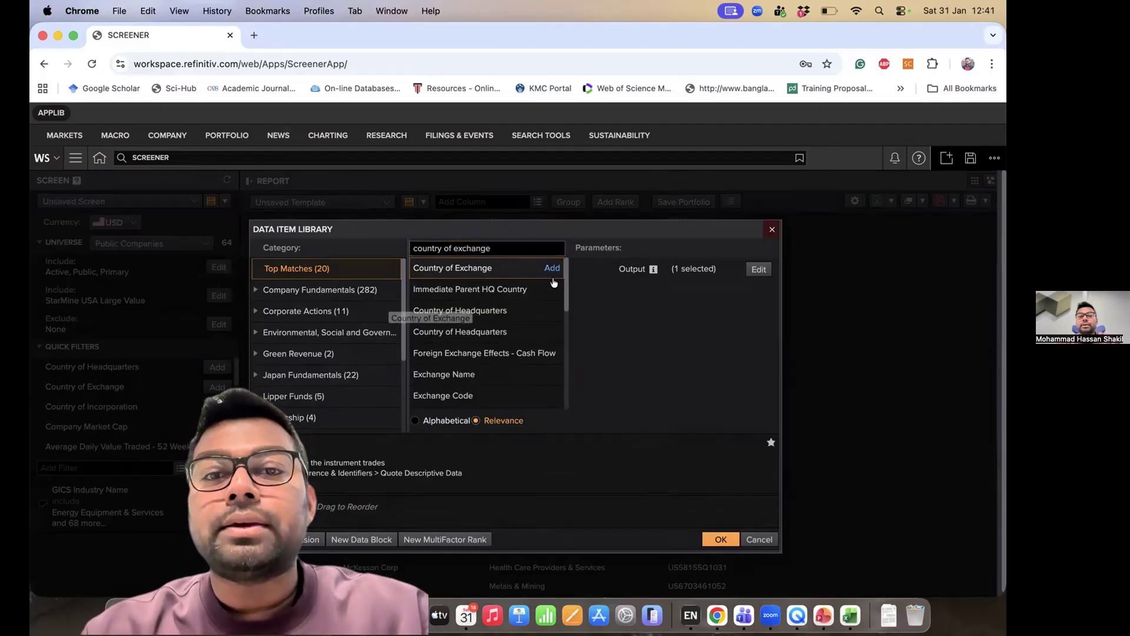
left_click(721, 539)
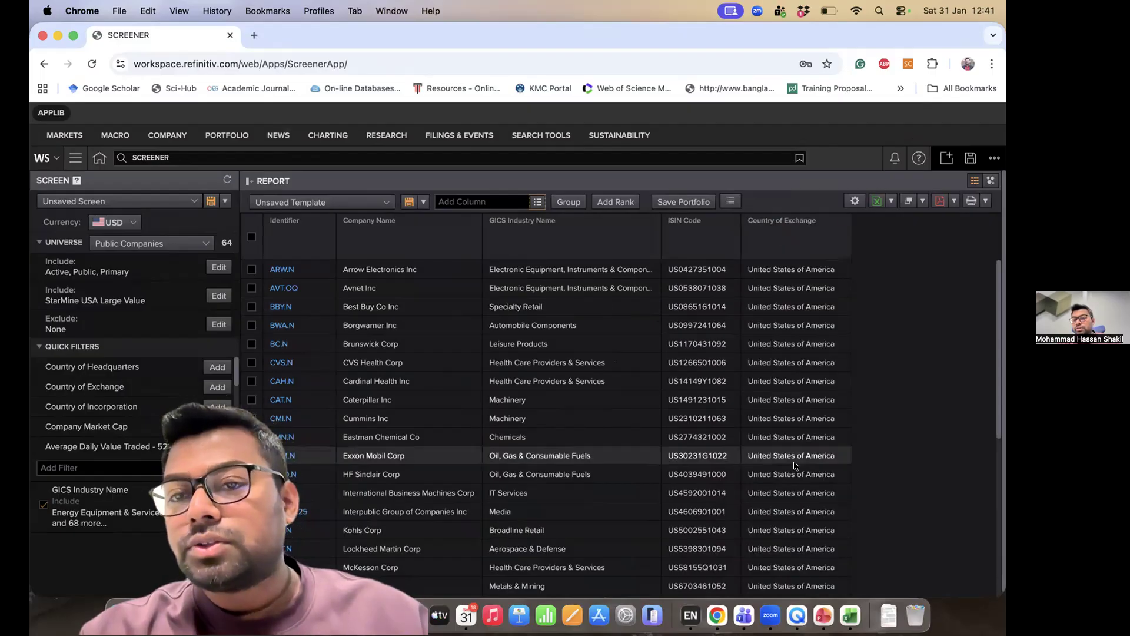
scroll(782, 409, "down", 5)
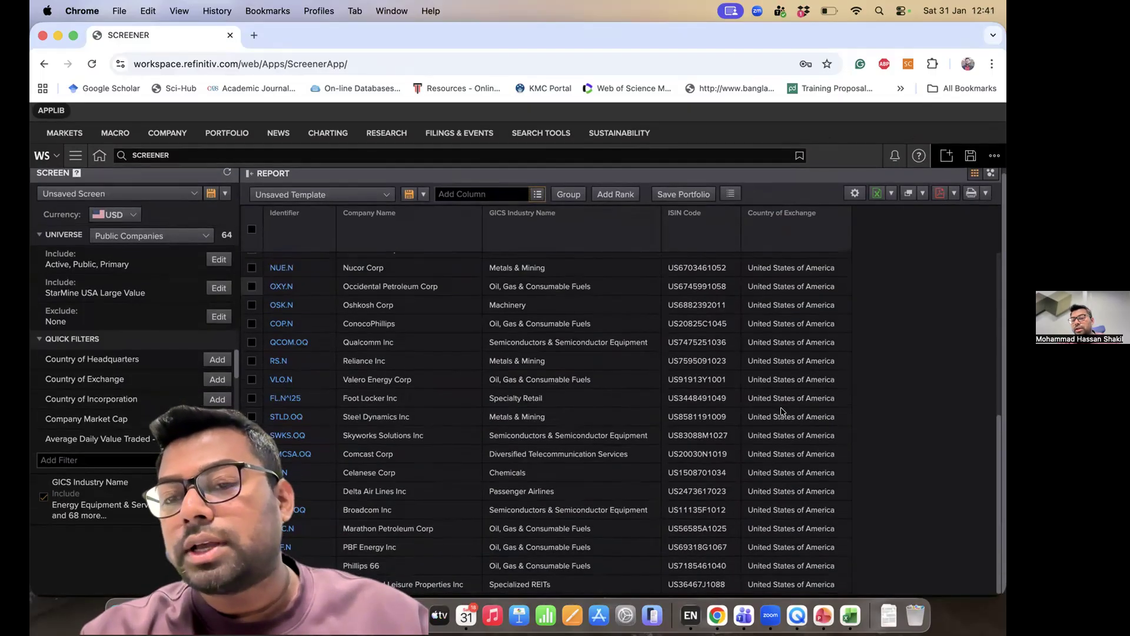
scroll(782, 411, "up", 5)
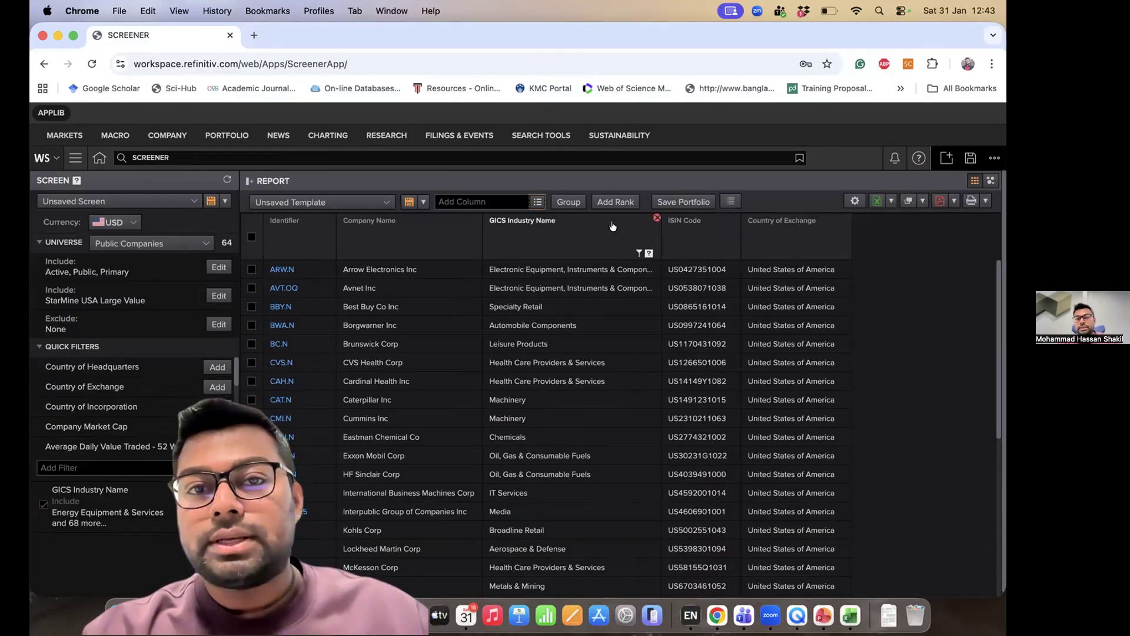
Step: Search the data item library for "esg score" to bring up the ESG Score item and its parameters
left_click(536, 205)
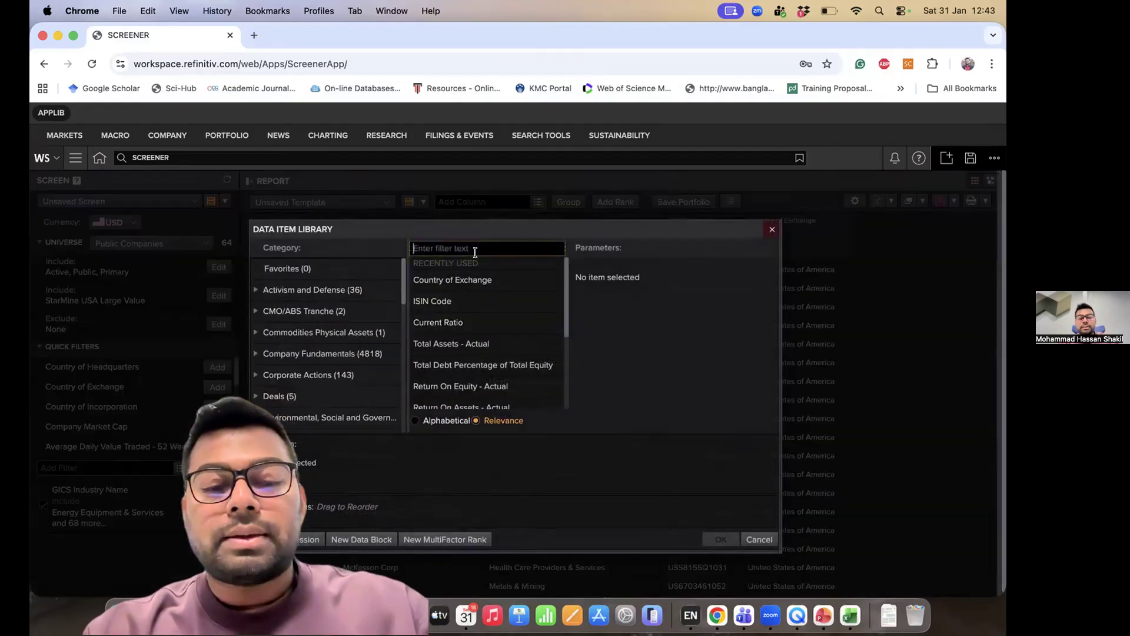
type("esg score")
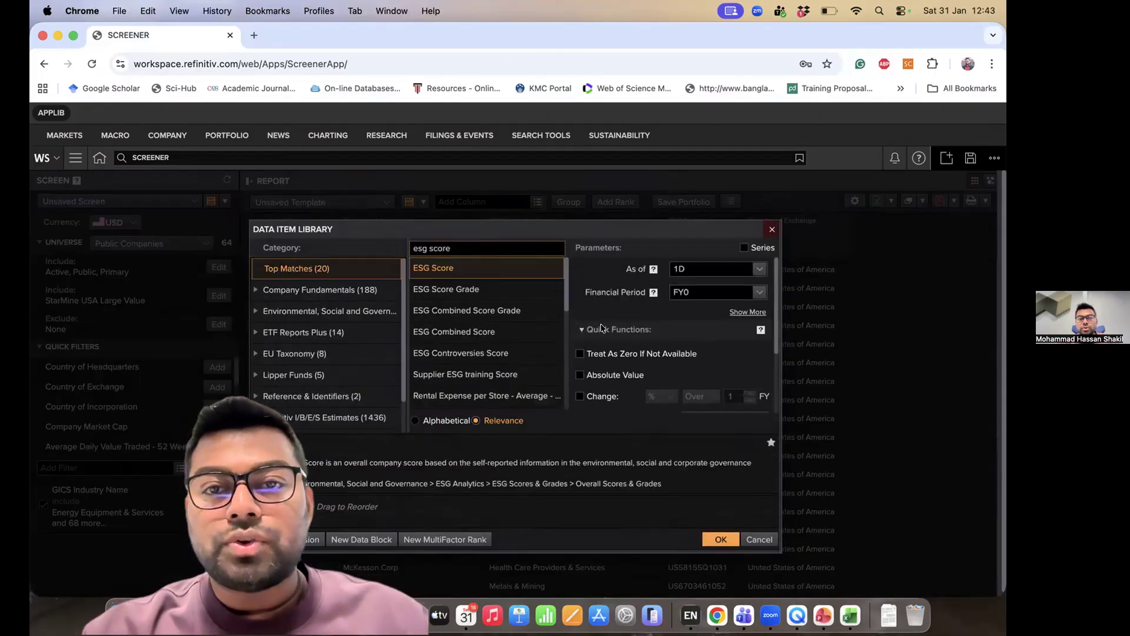
scroll(636, 334, "down", 1)
scroll(636, 333, "down", 3)
scroll(640, 330, "up", 4)
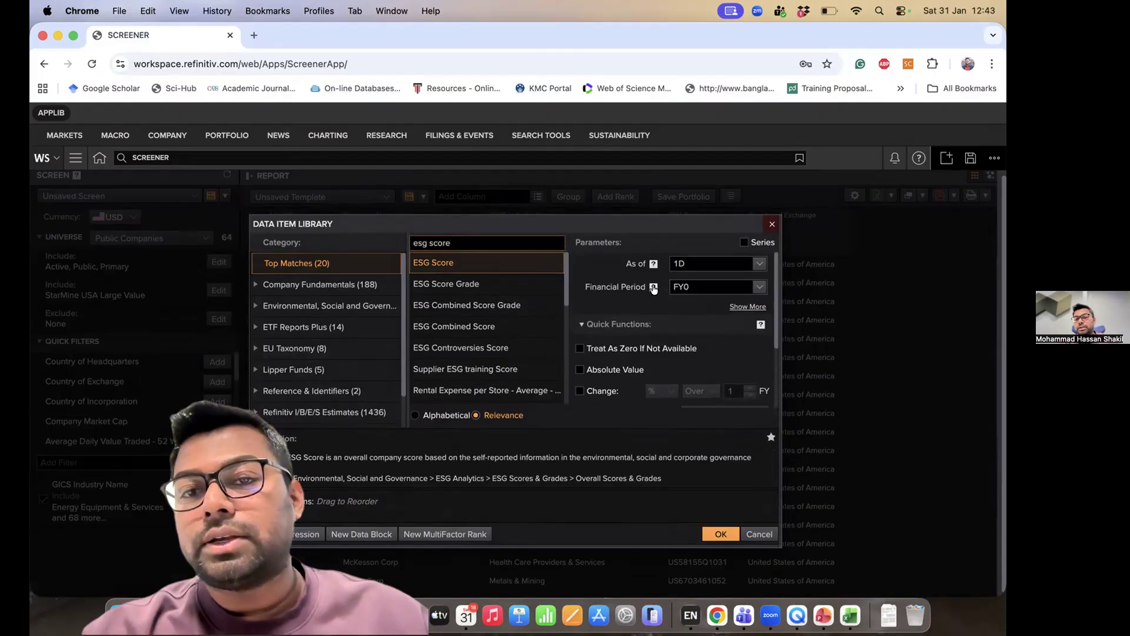
Step: Set the ESG Score's Financial Period to FY2023 and add it as a report column
left_click(758, 287)
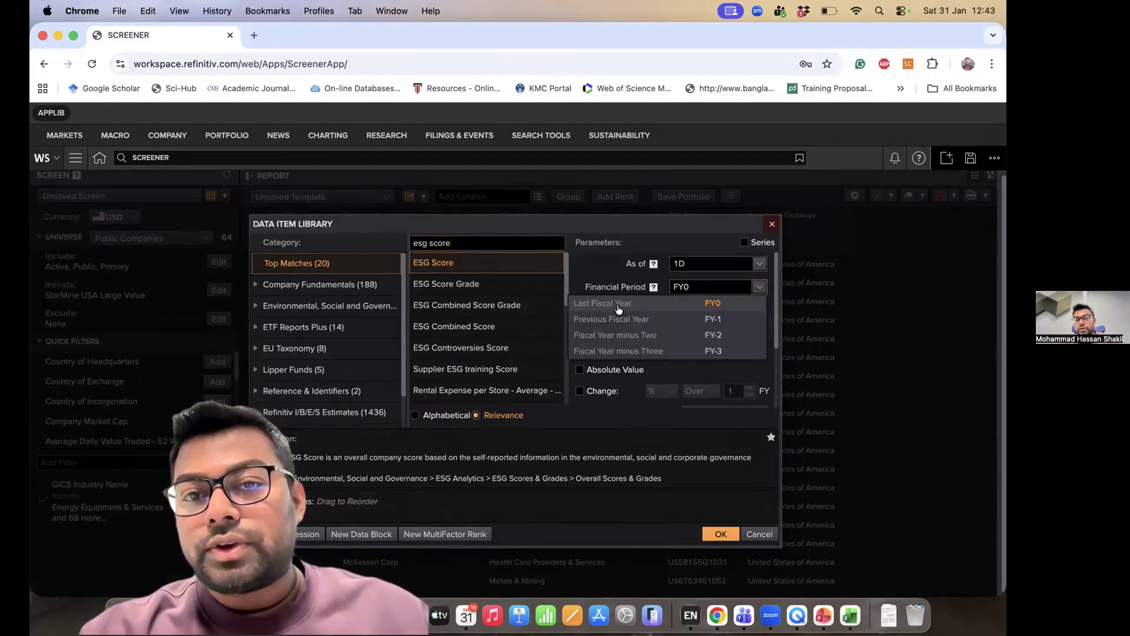
left_click(760, 287)
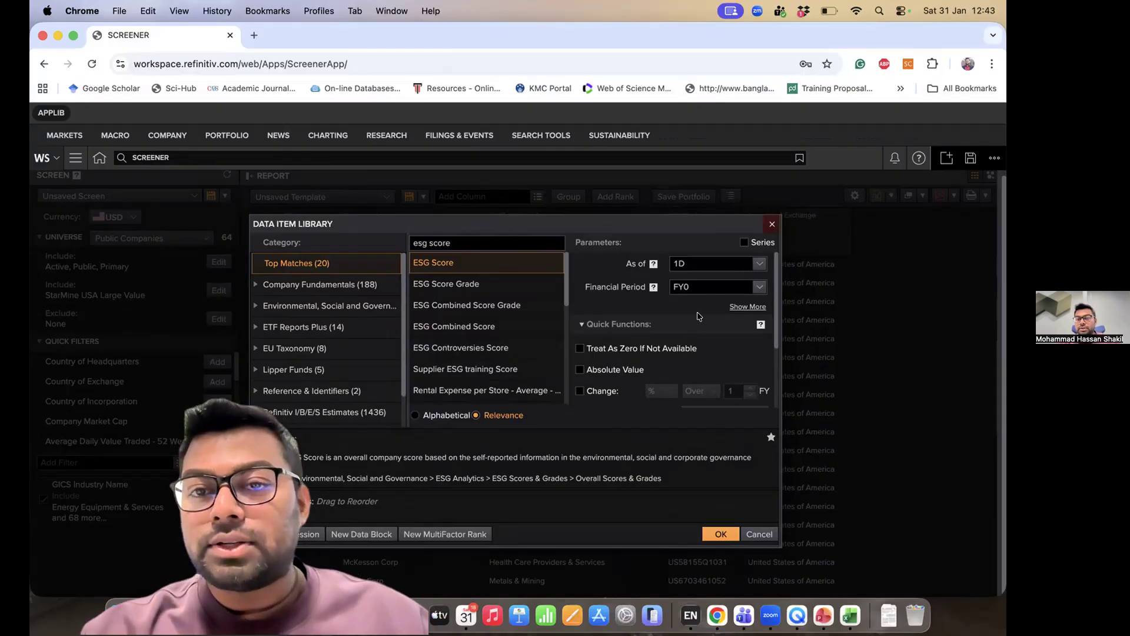
left_click(699, 281)
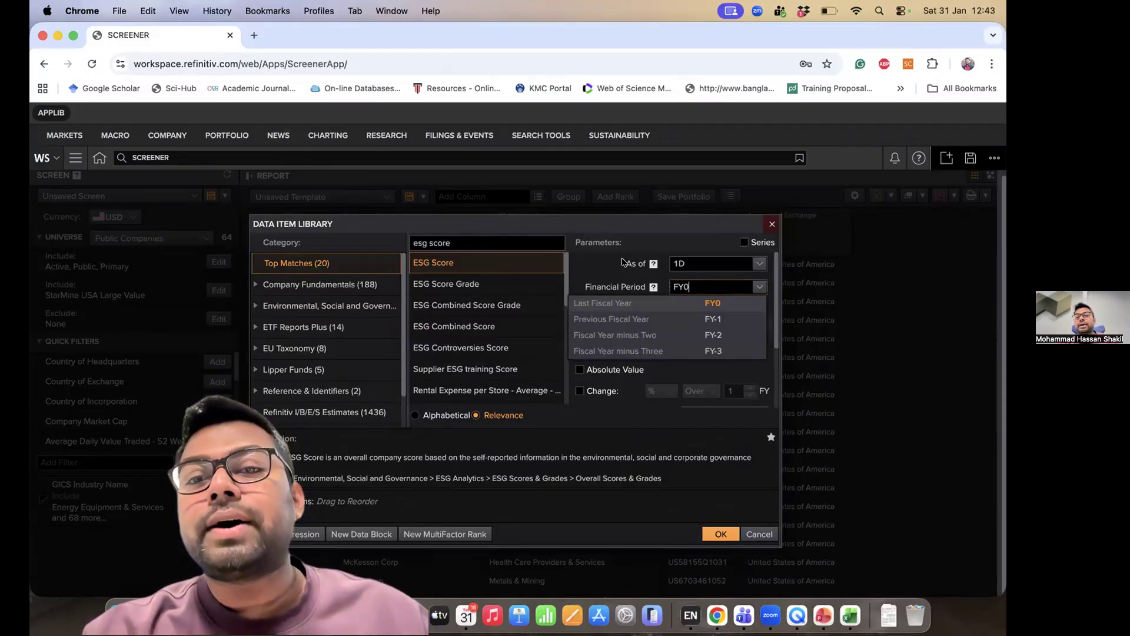
left_click(593, 266)
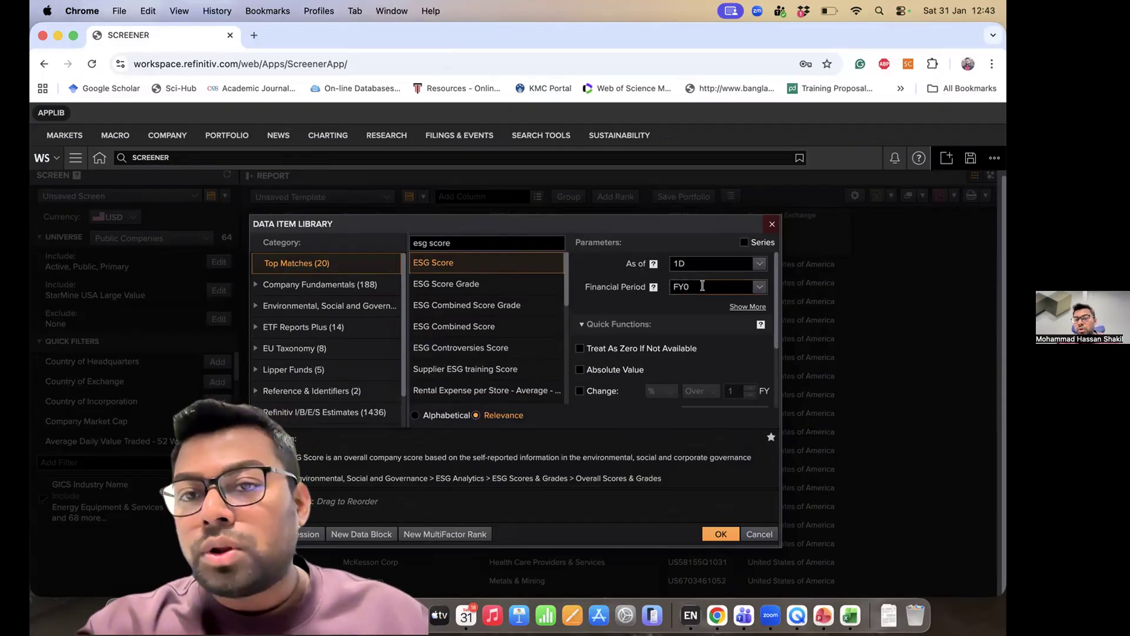
left_click(702, 286)
key("BackSpace")
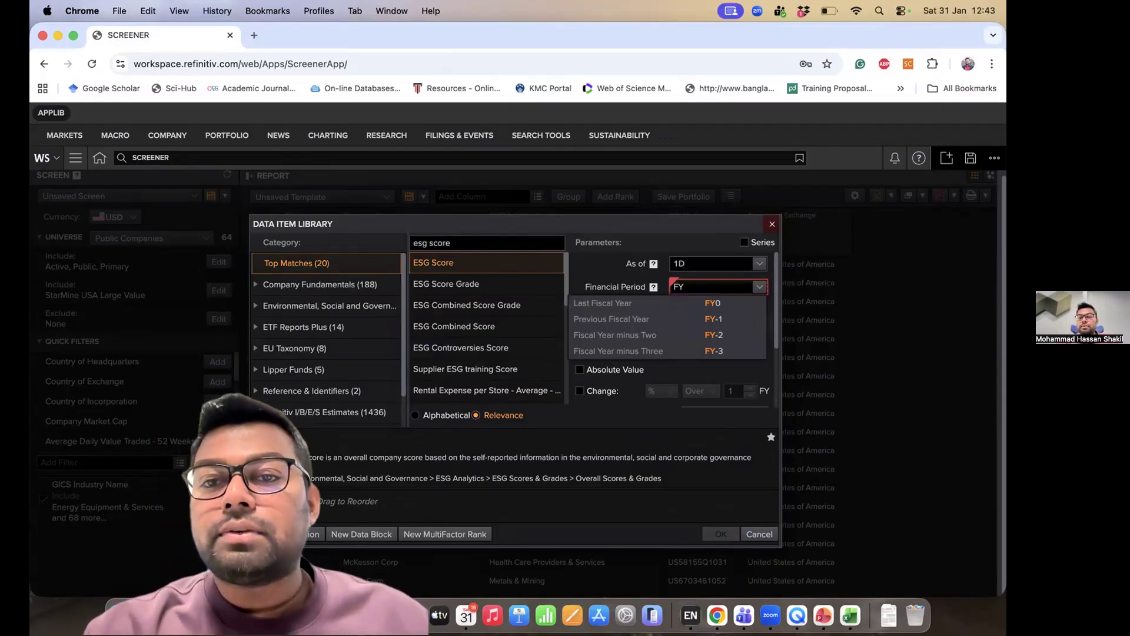
type("2023")
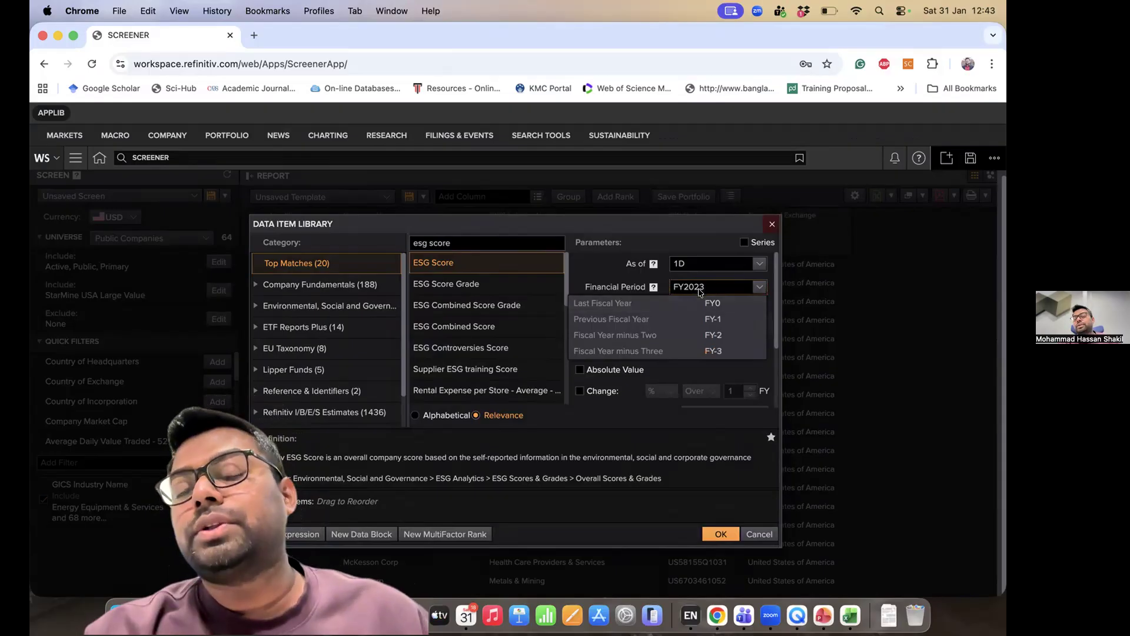
left_click(674, 480)
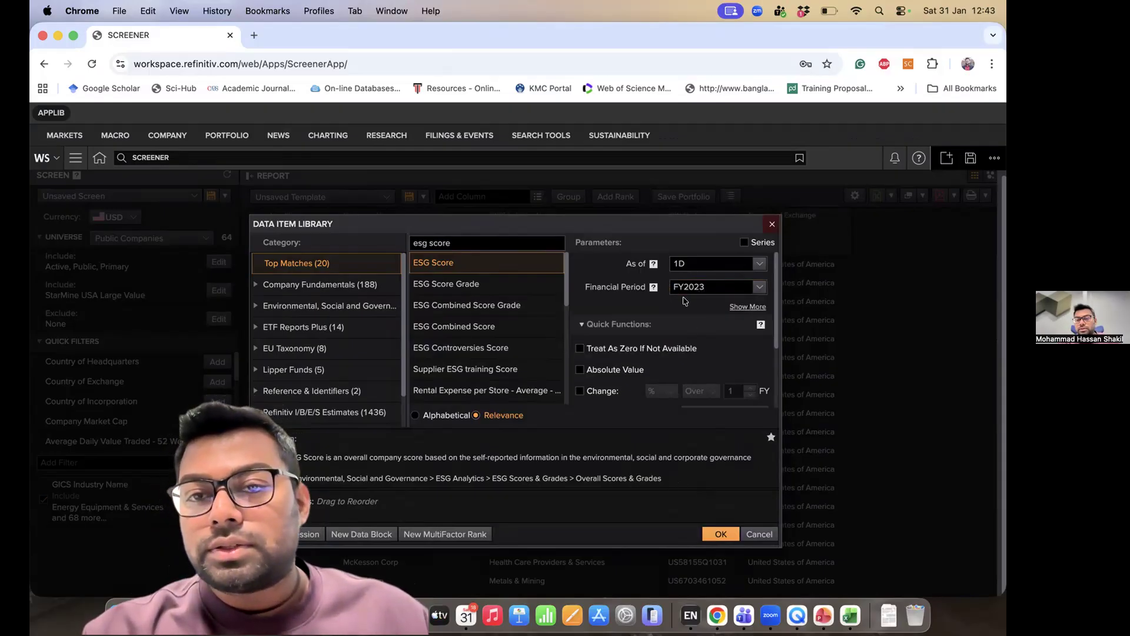
left_click(719, 534)
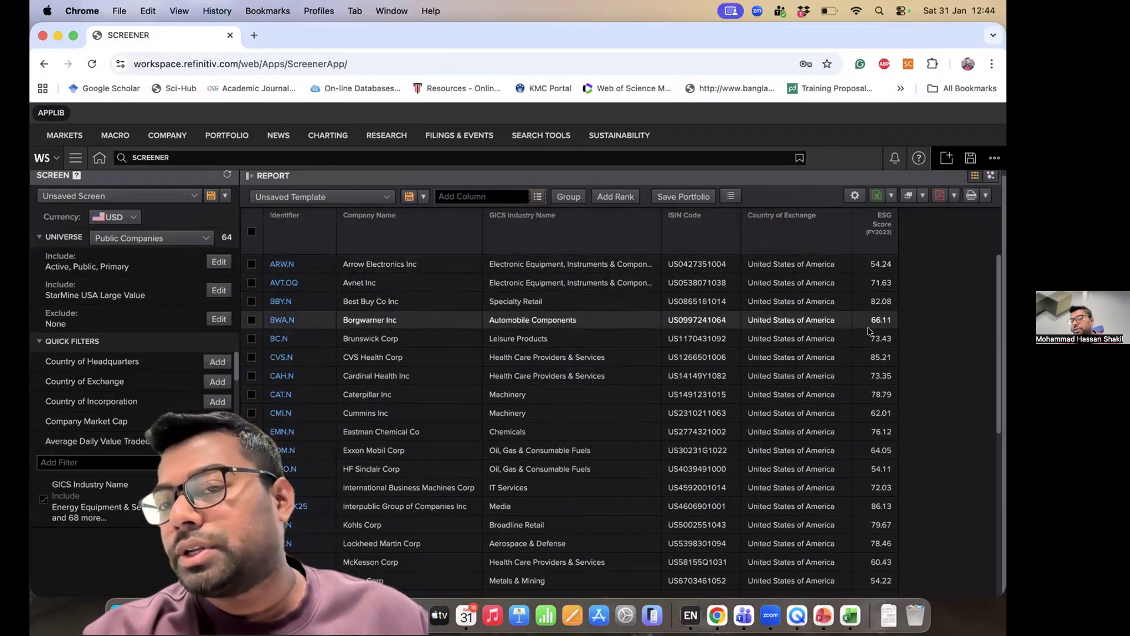
scroll(866, 430, "down", 6)
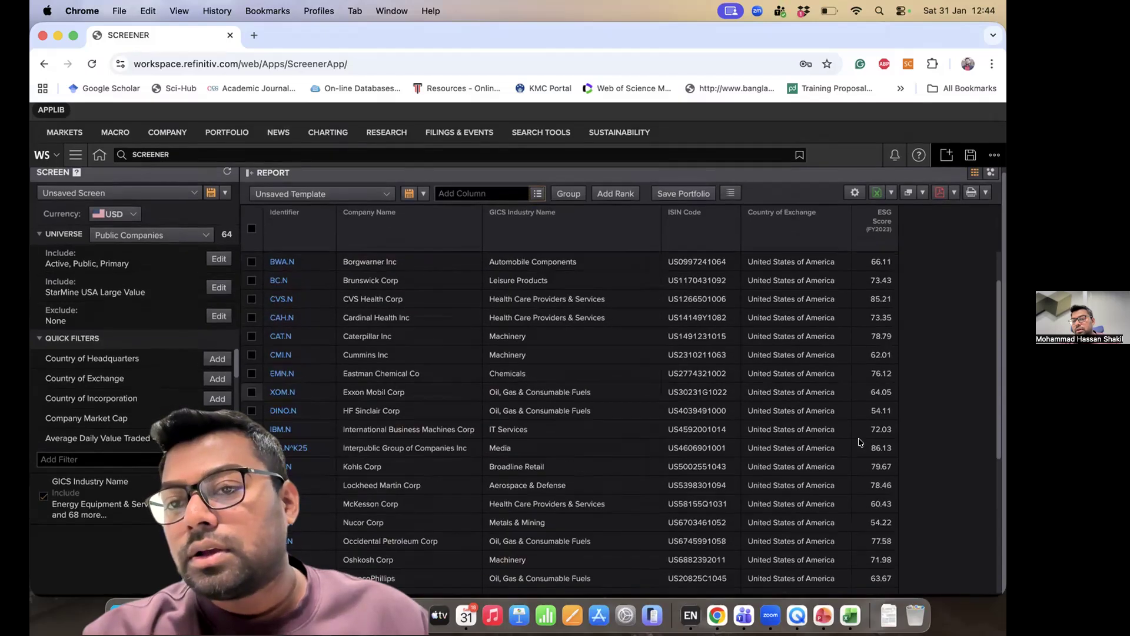
scroll(863, 448, "up", 6)
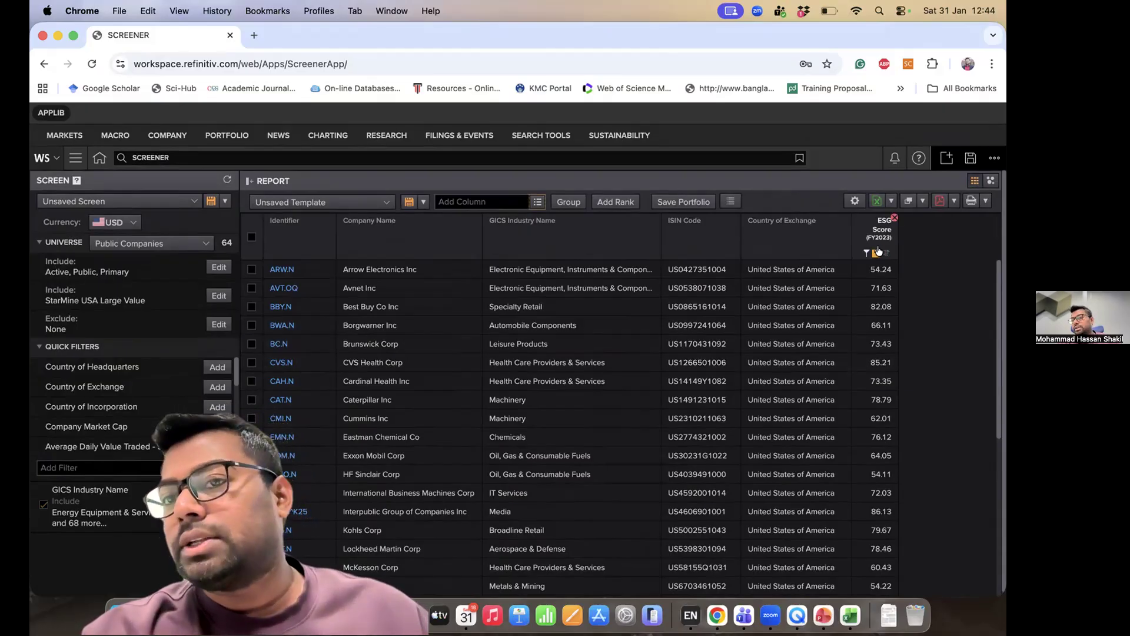
Step: Add a second ESG Score column to the report with the Financial Period set to FY2022
left_click(538, 202)
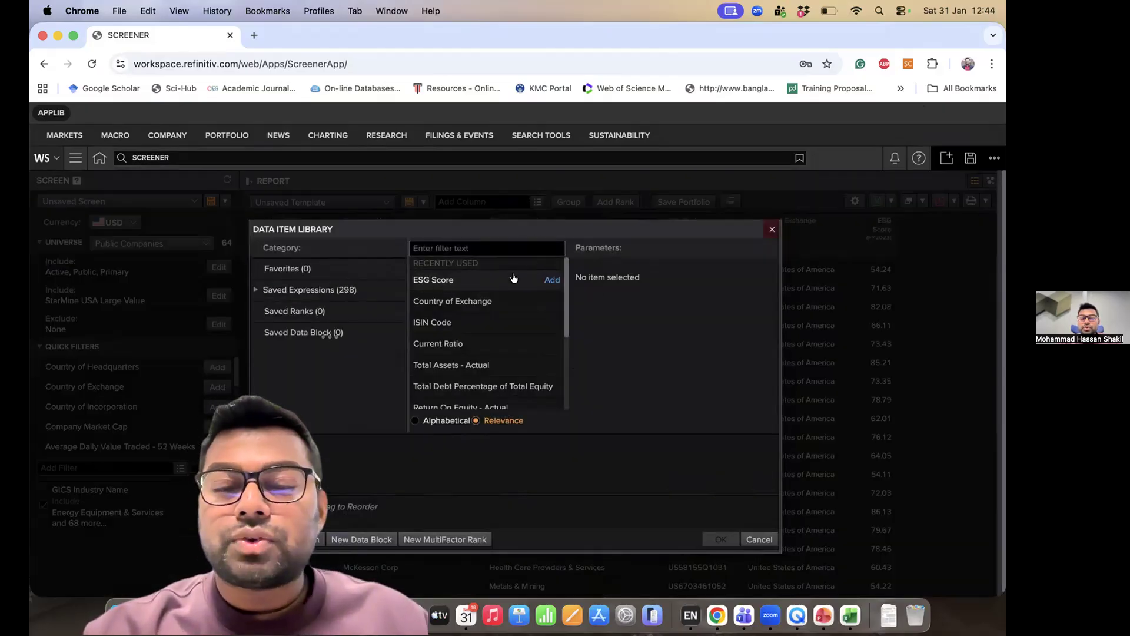
left_click(554, 280)
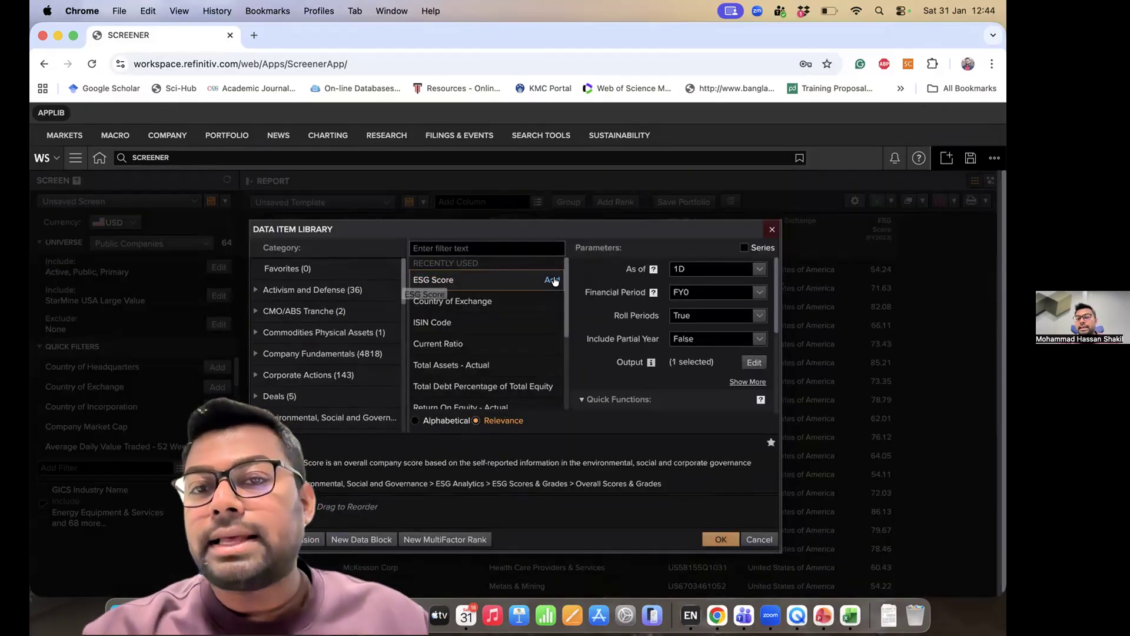
left_click(699, 291)
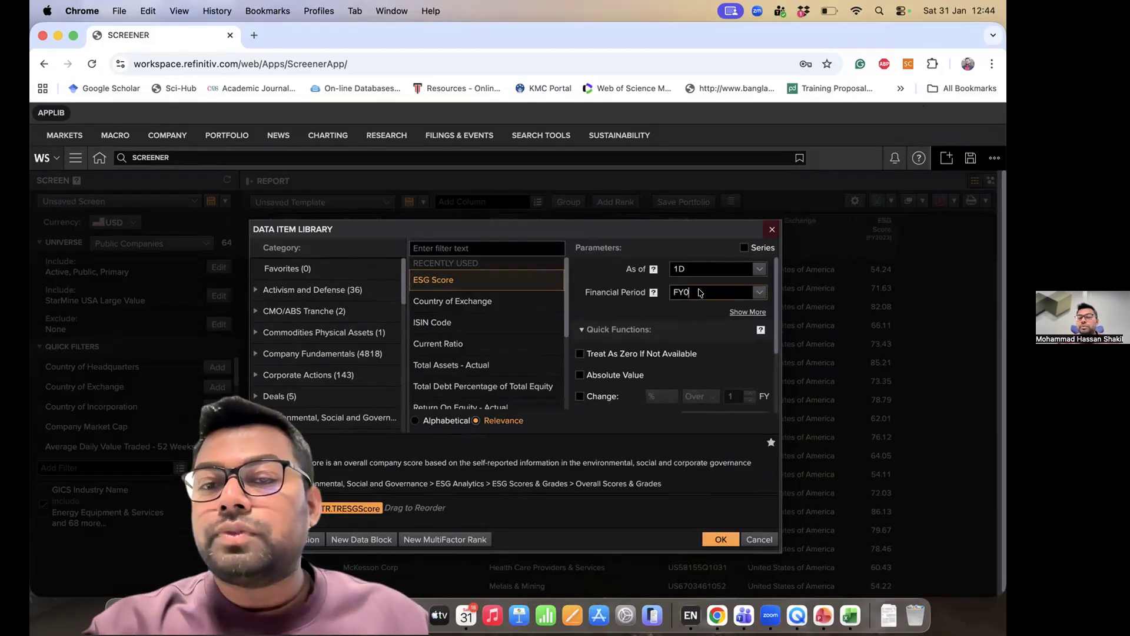
key("BackSpace")
type("2022")
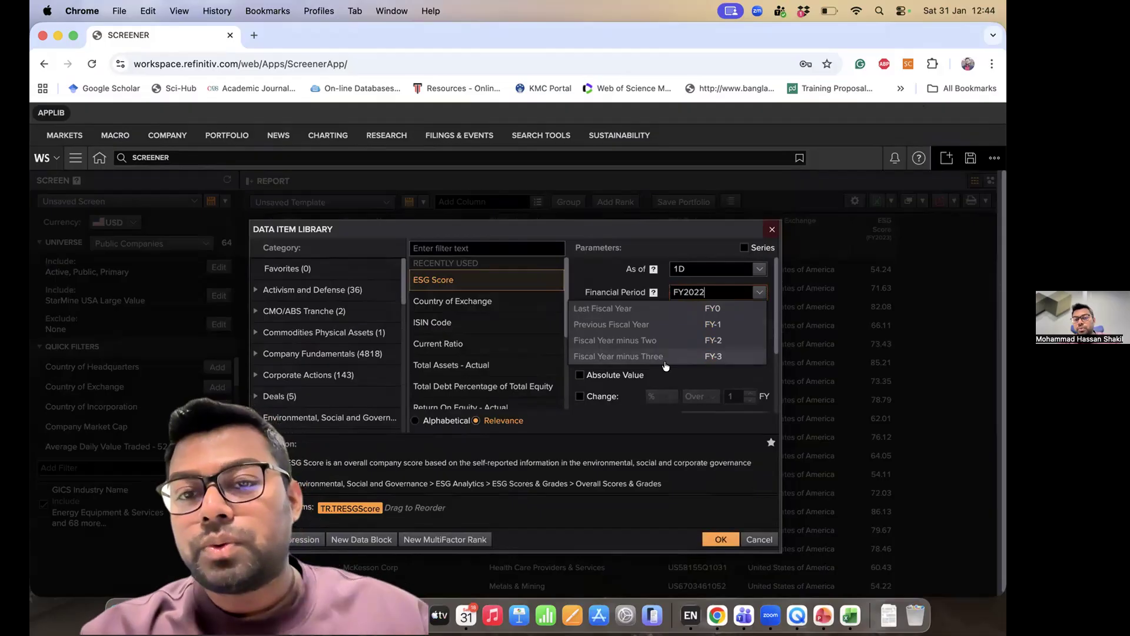
left_click(612, 454)
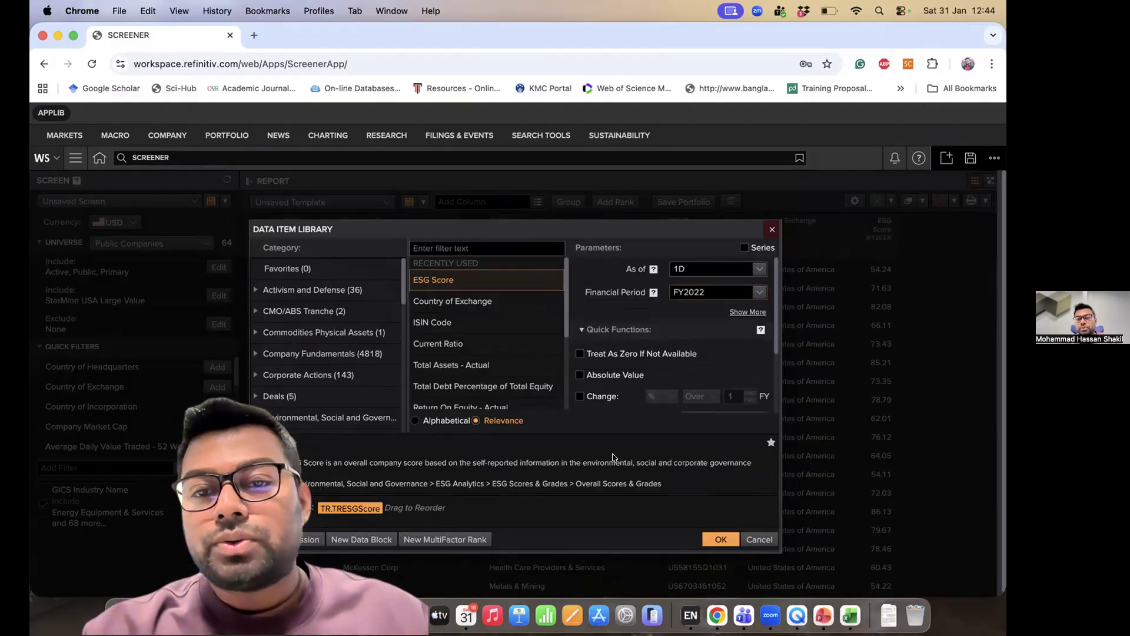
left_click(719, 540)
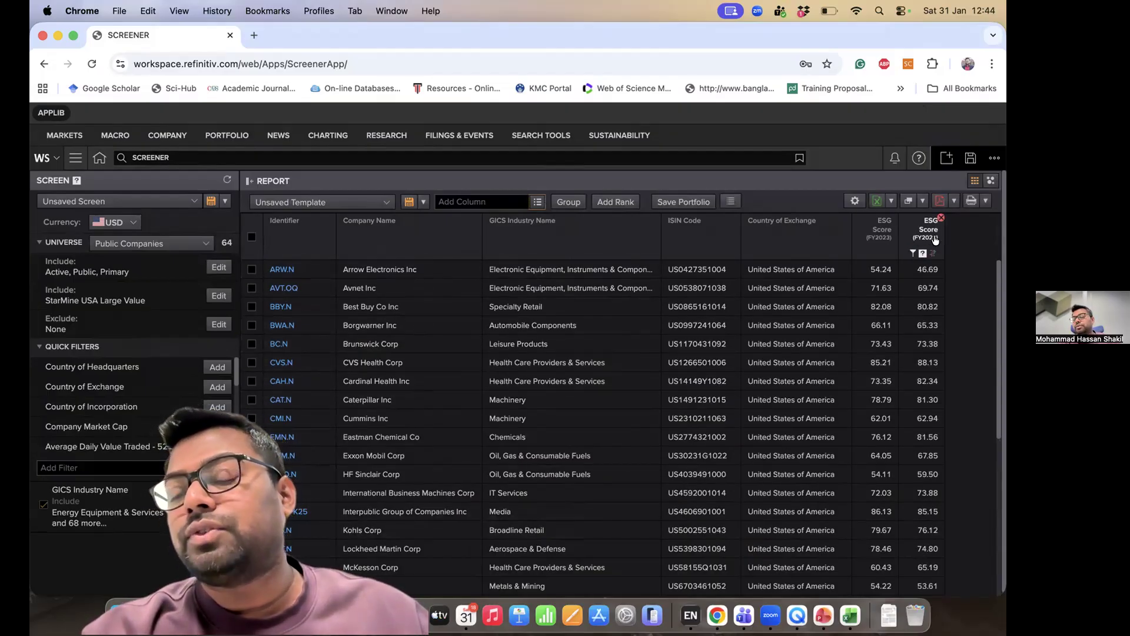
Step: Add a third ESG Score column to the report with the Financial Period set to FY2021
left_click(536, 202)
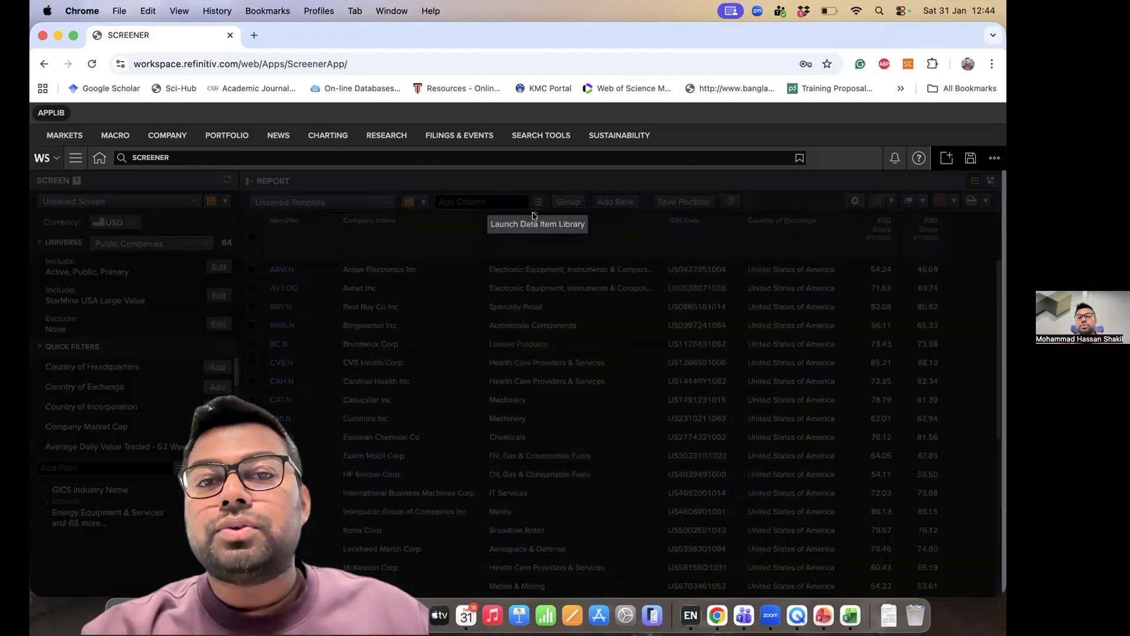
left_click(544, 281)
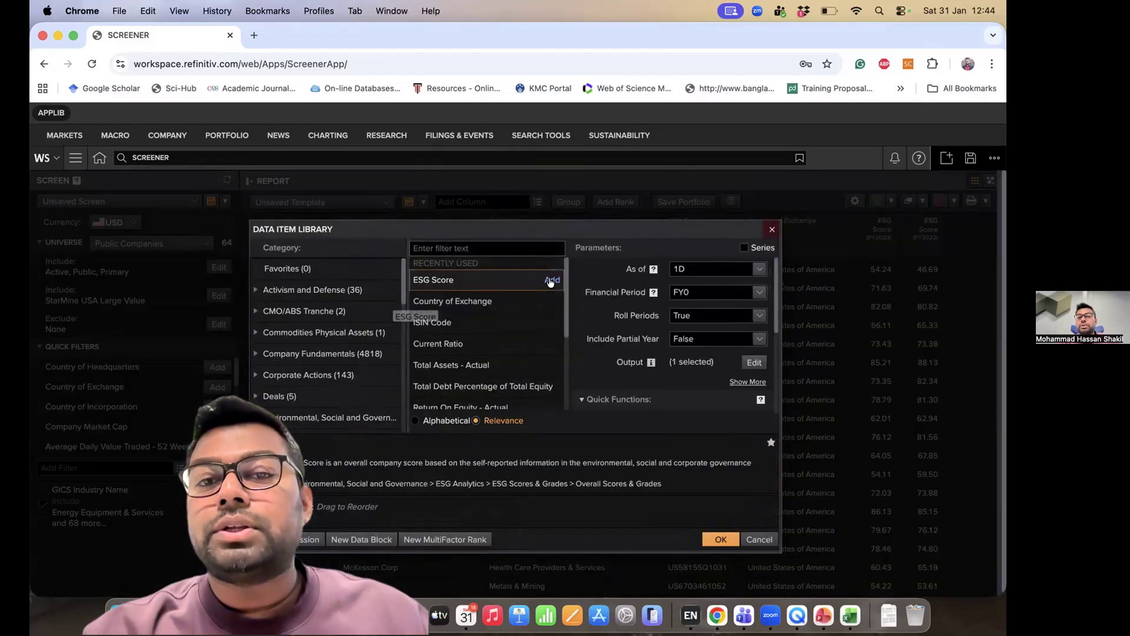
left_click(705, 293)
key("BackSpace")
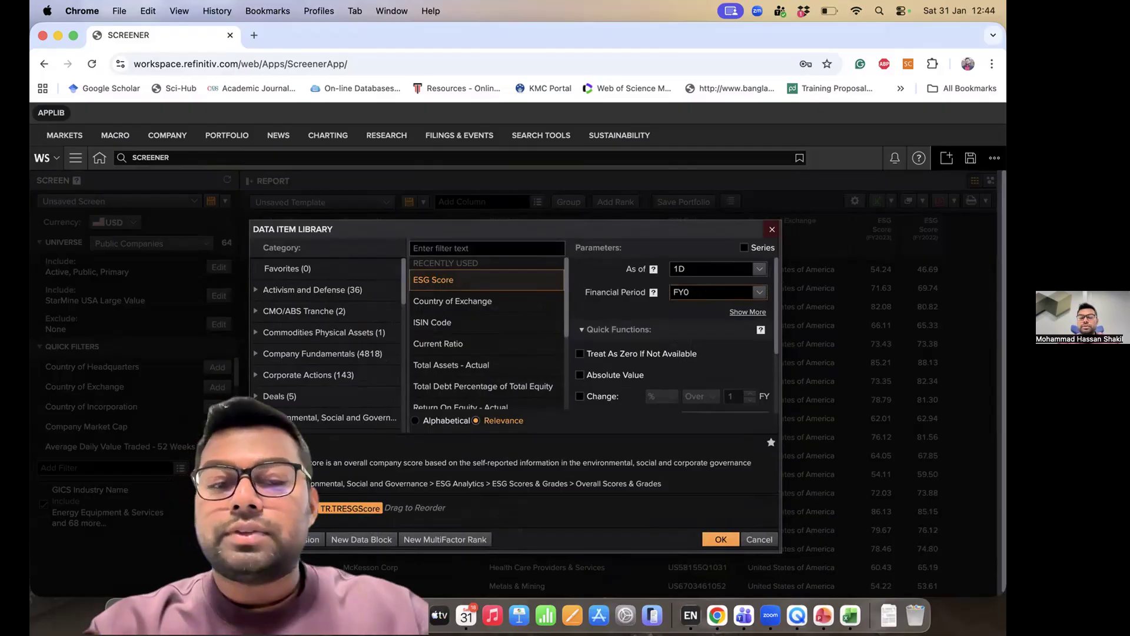
type("202")
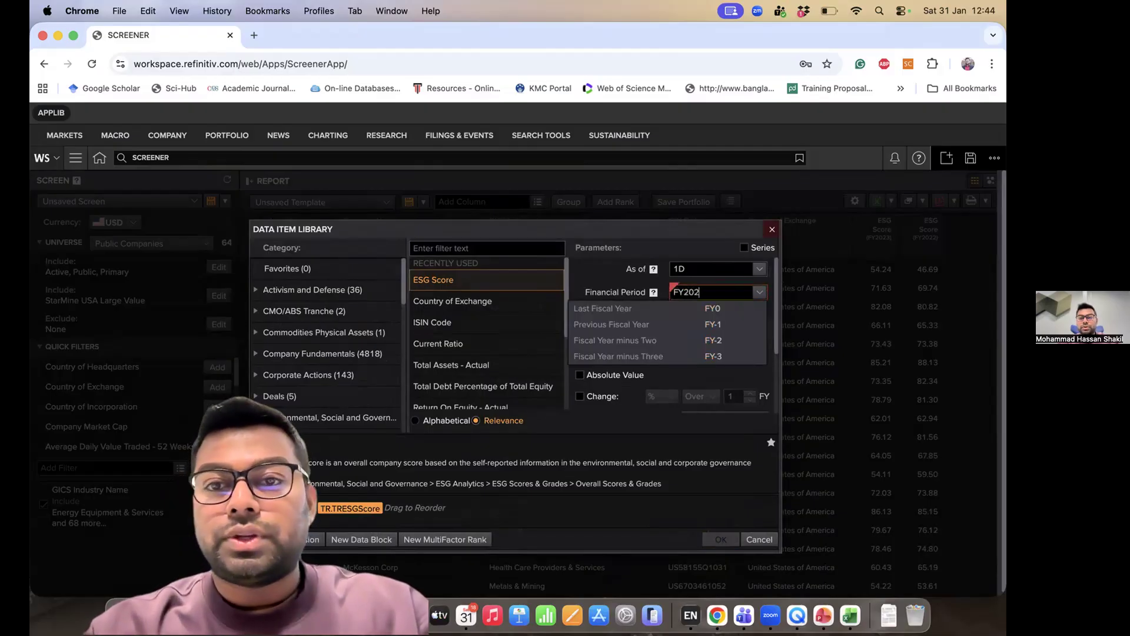
type("1")
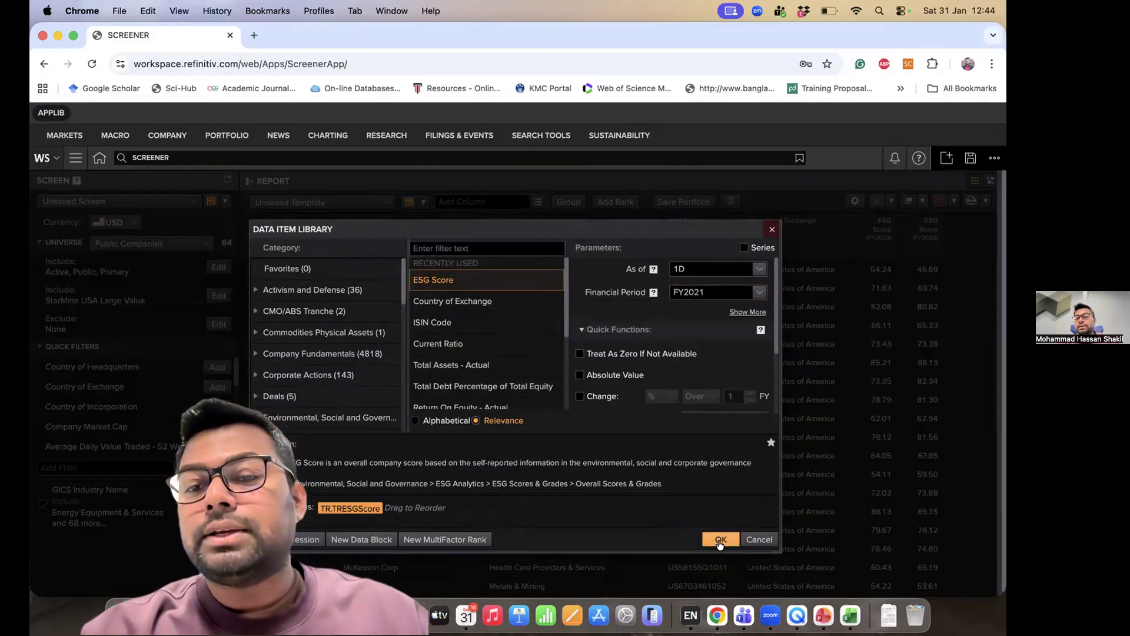
left_click(720, 540)
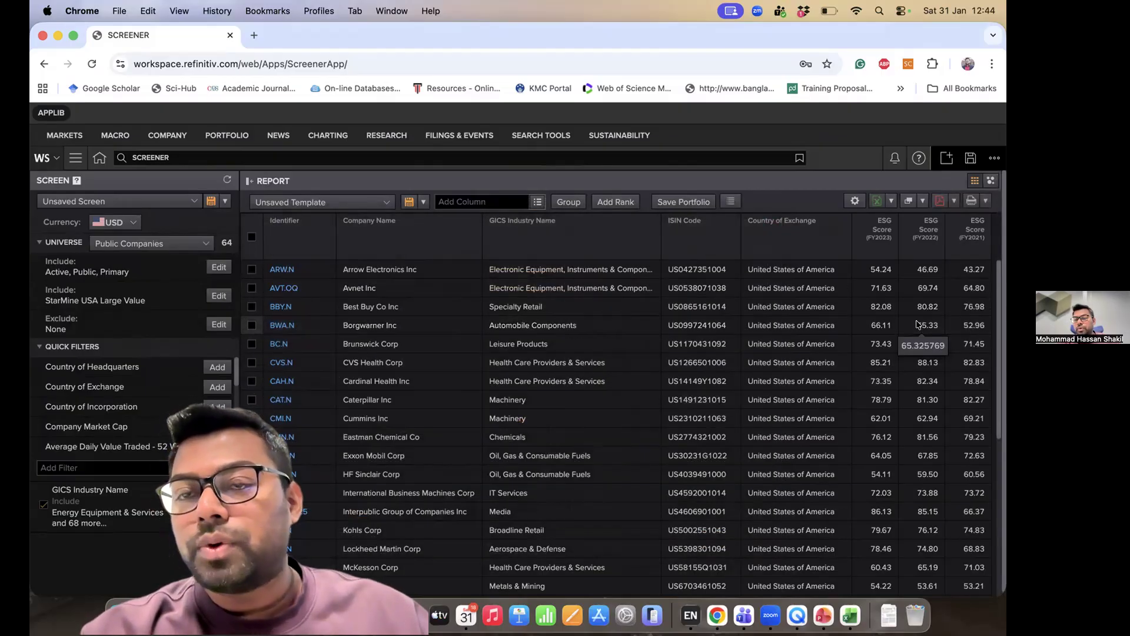
Step: Add a fourth ESG Score column to the report with the Financial Period set to FY2020
left_click(538, 203)
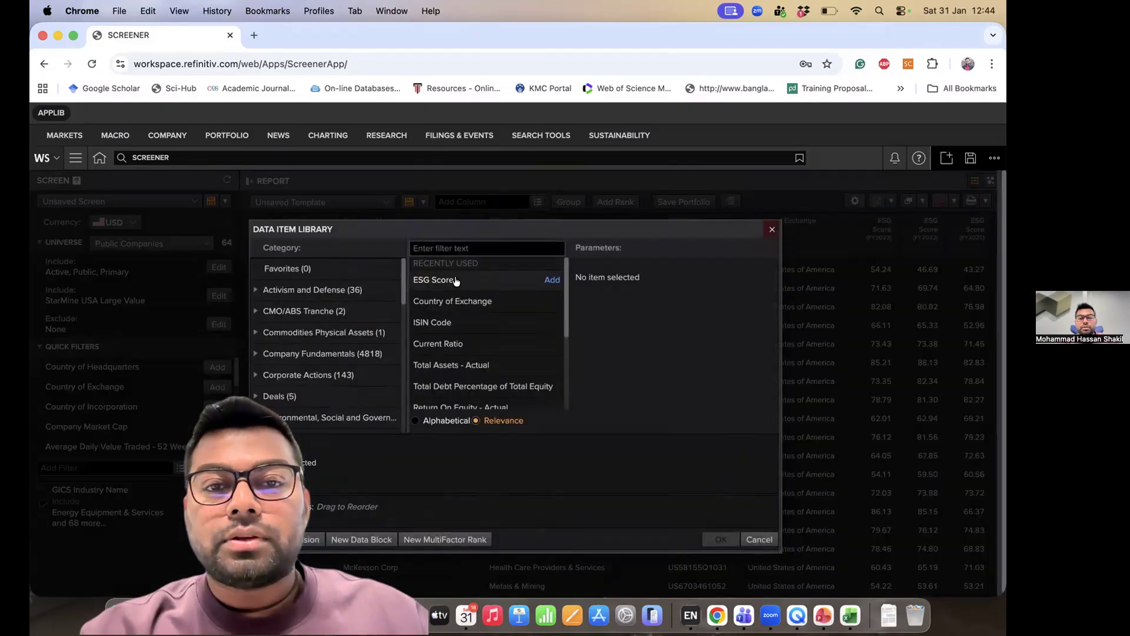
left_click(552, 280)
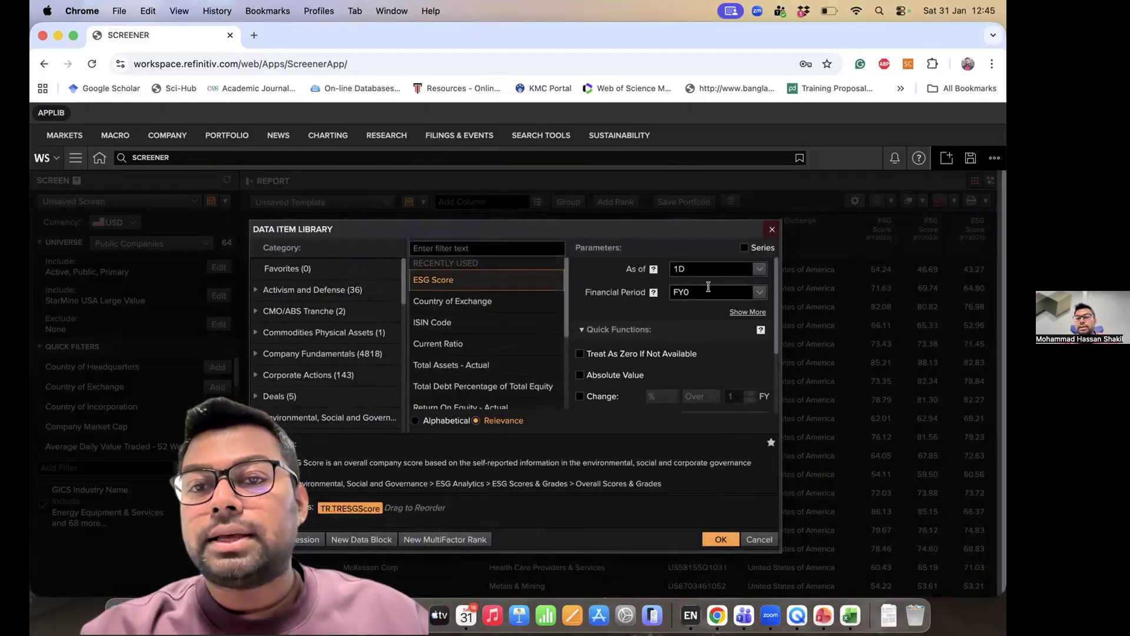
left_click(709, 291)
key("BackSpace")
type("2020")
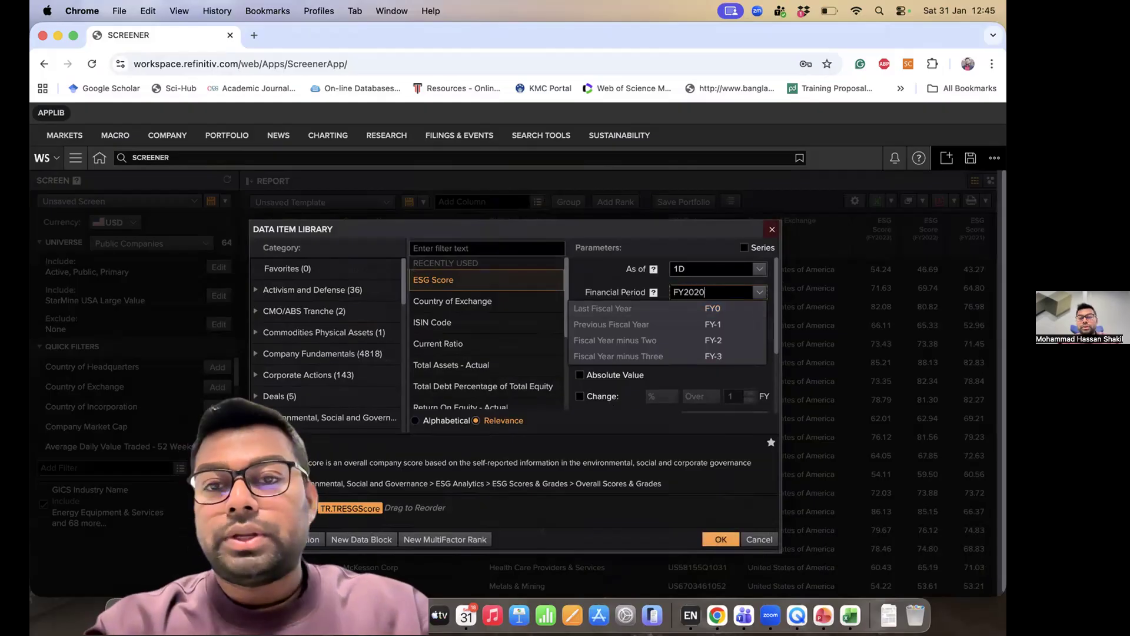
left_click(658, 482)
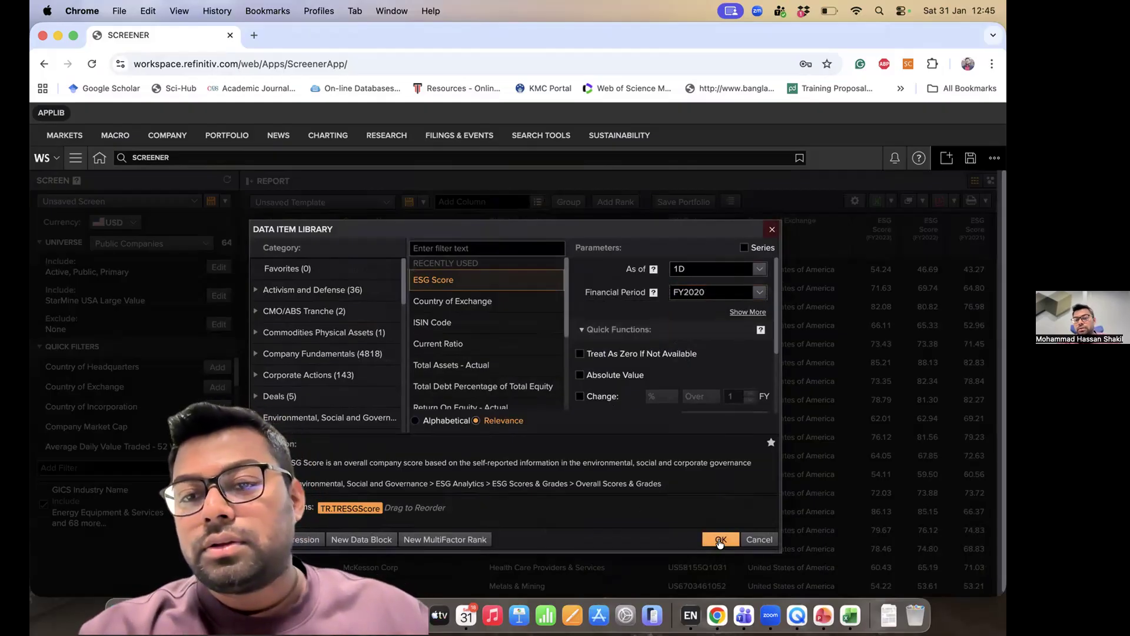
left_click(720, 537)
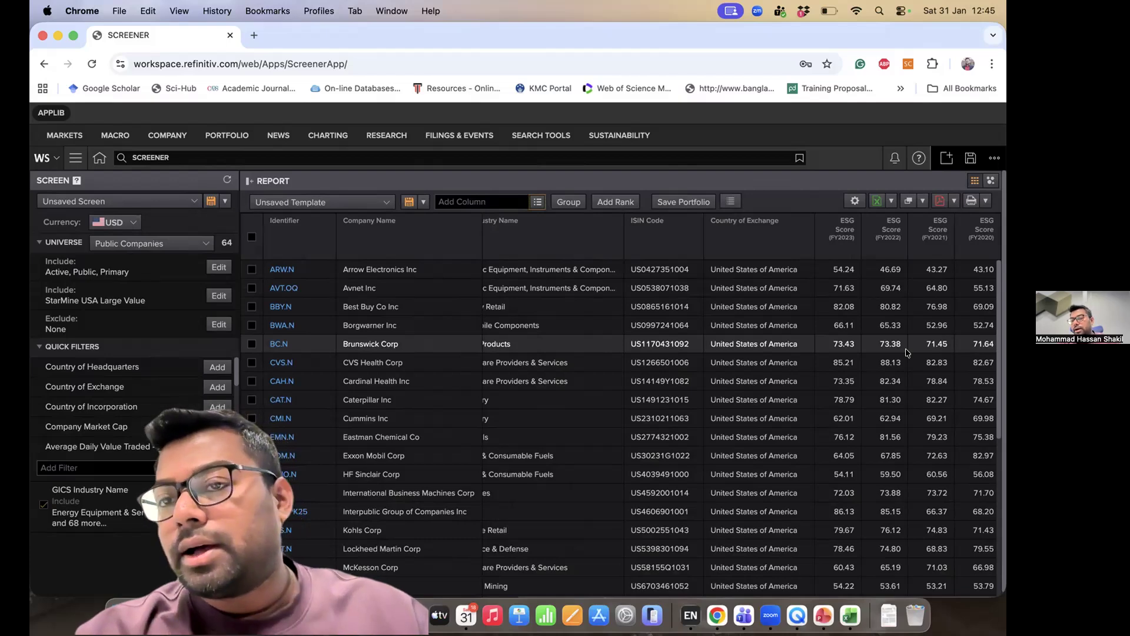
Step: Search the data item library for "roa" and select the Return On Assets - Actual item for the report
scroll(901, 407, "down", 5)
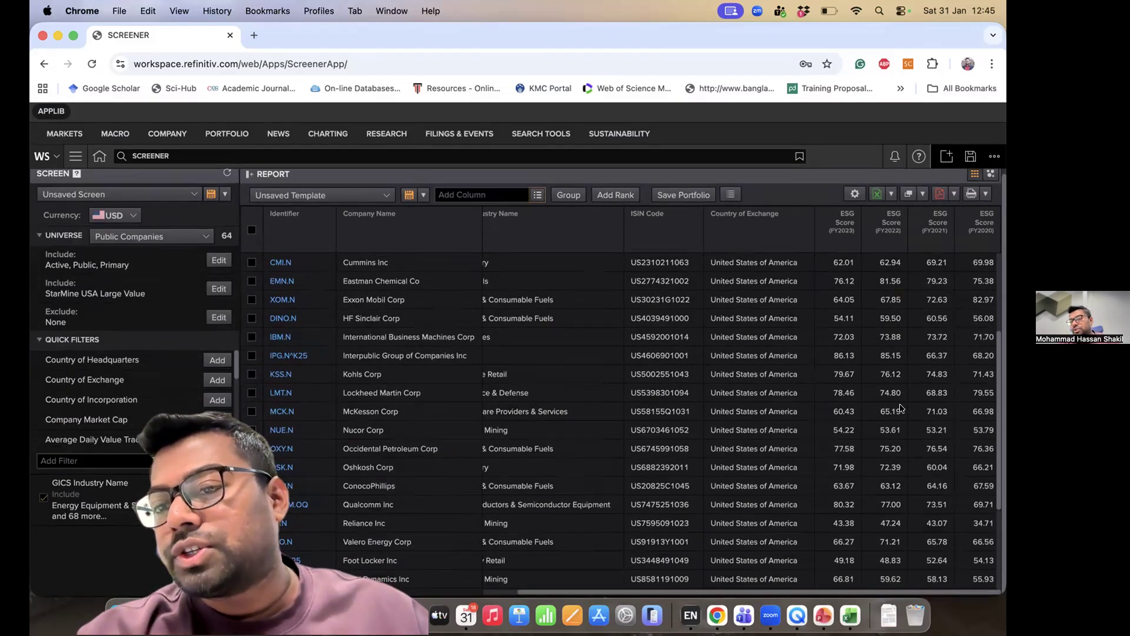
scroll(899, 408, "up", 5)
scroll(943, 282, "up", 1)
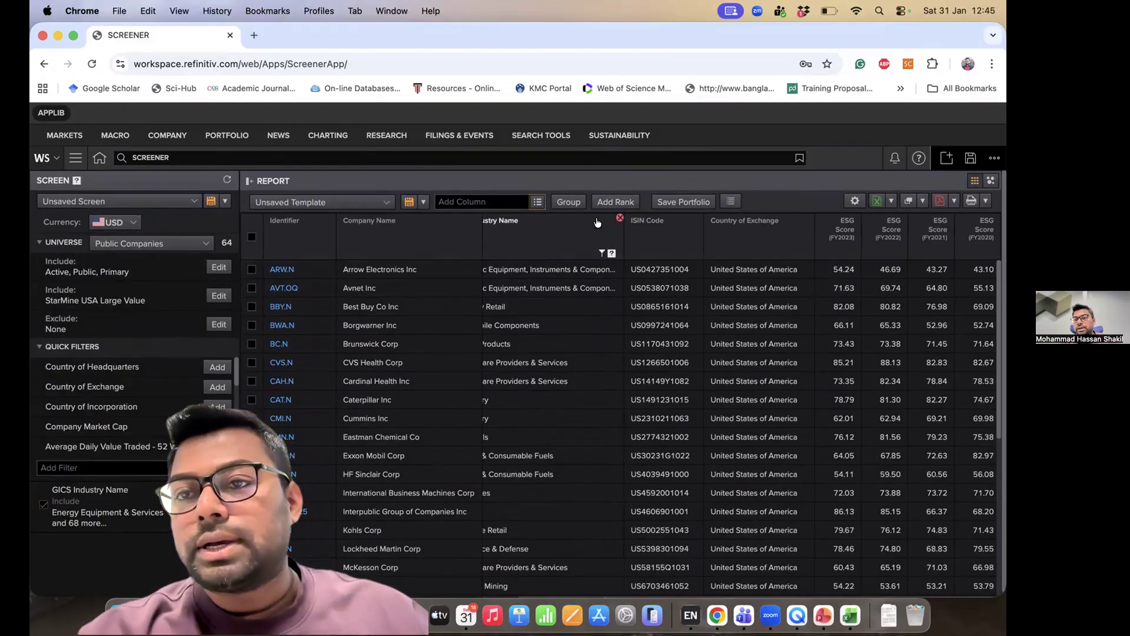
left_click(538, 202)
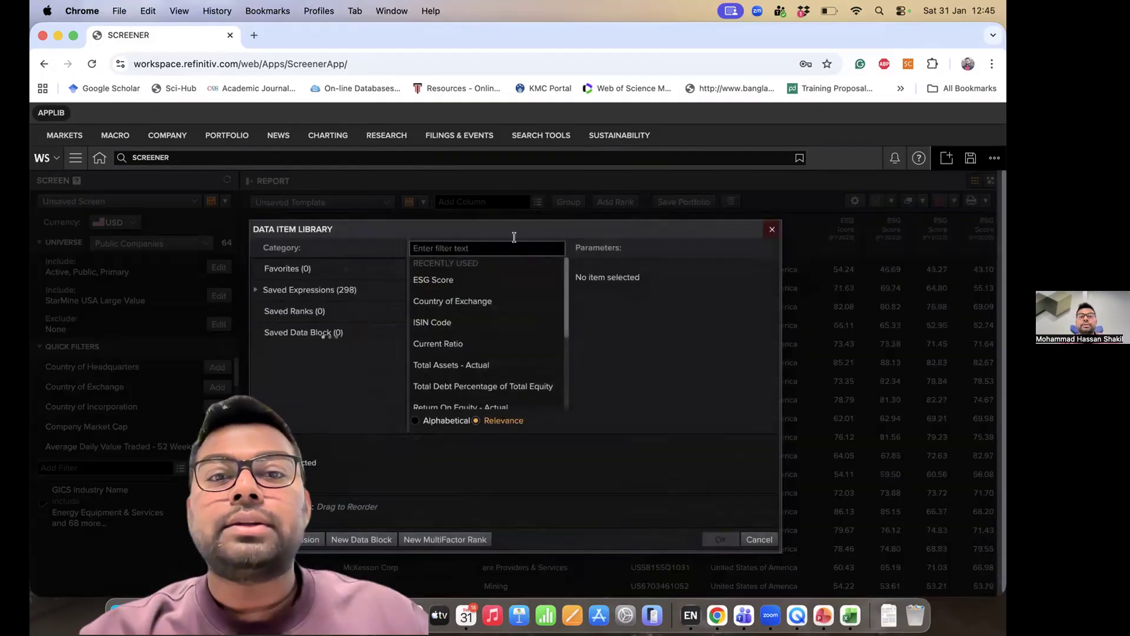
type("roa")
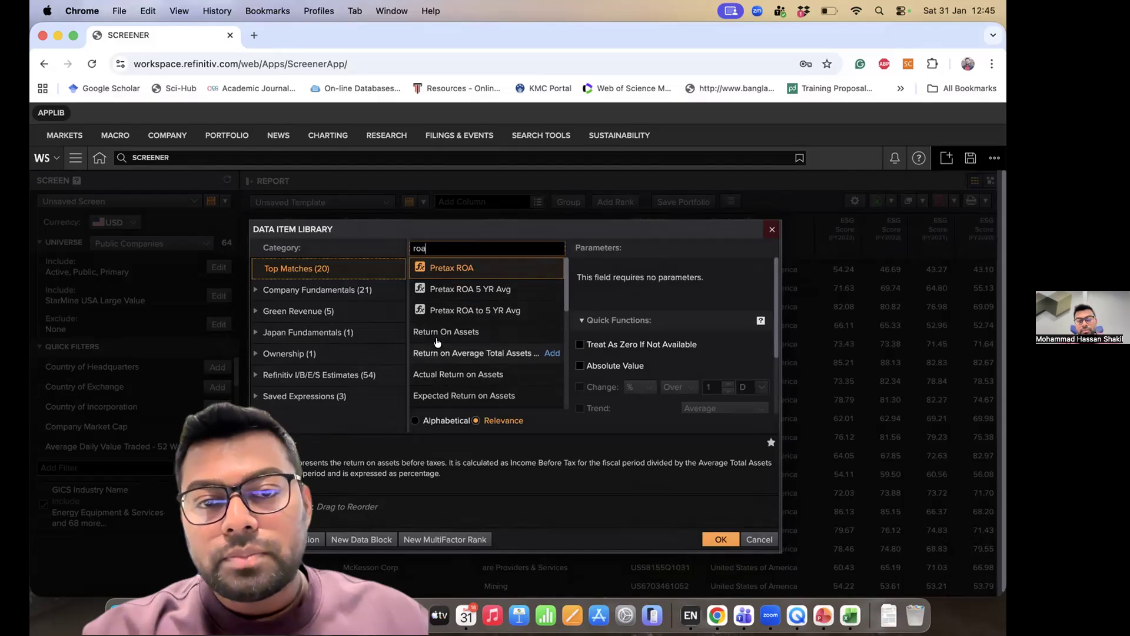
scroll(460, 335, "down", 4)
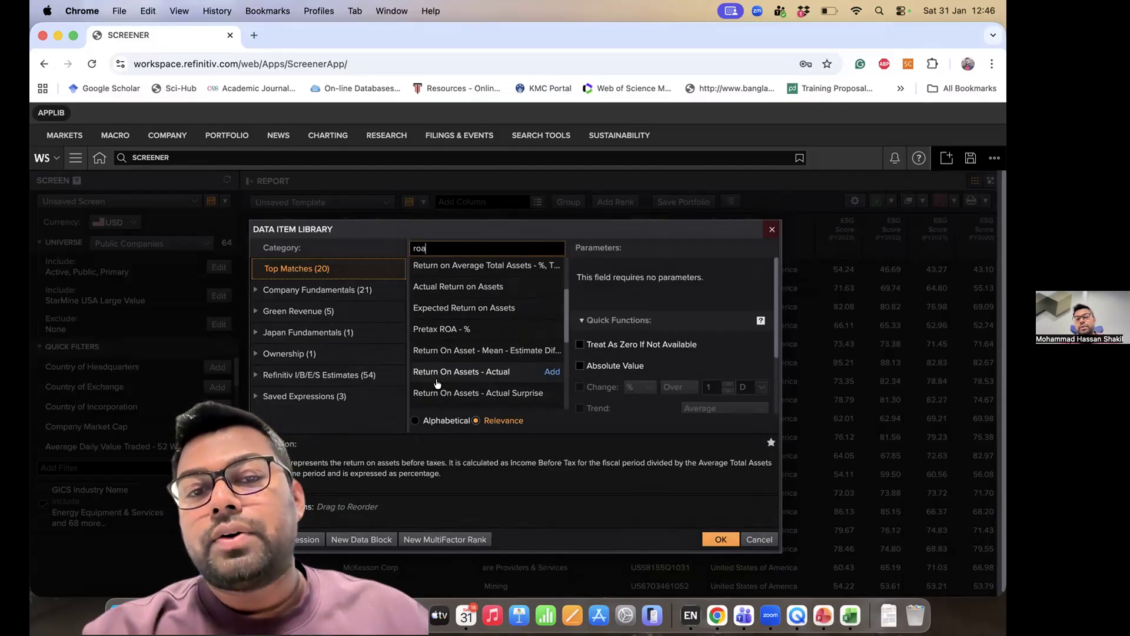
left_click(552, 373)
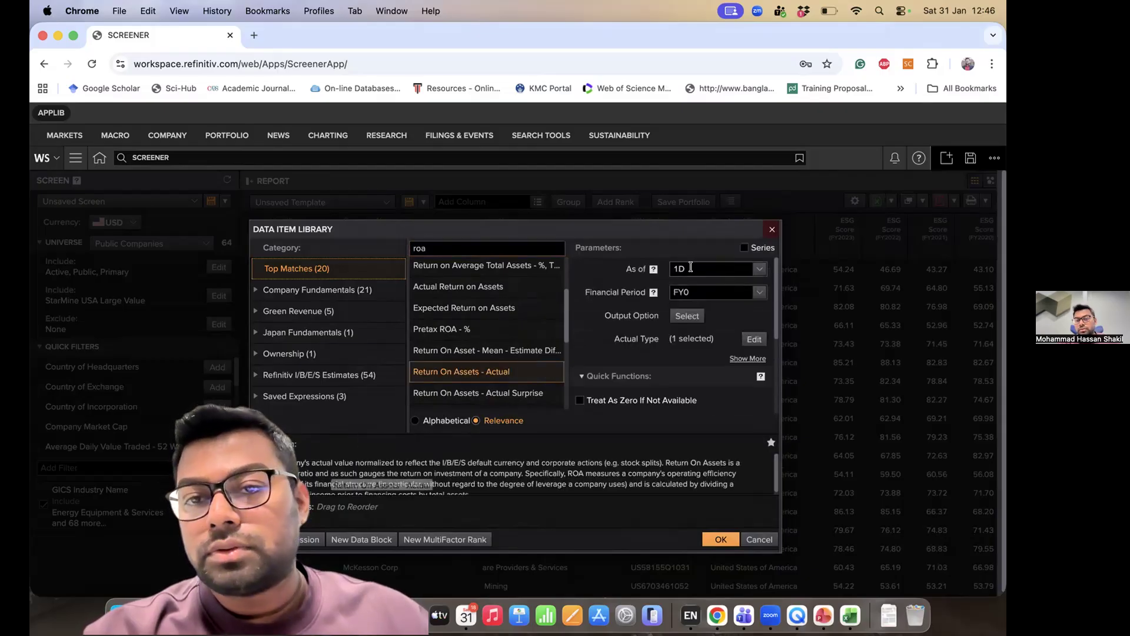
Step: Set the Financial Period of Return On Assets - Actual to FY2023, check its description, and add it as a report column
left_click(693, 294)
key("BackSpace")
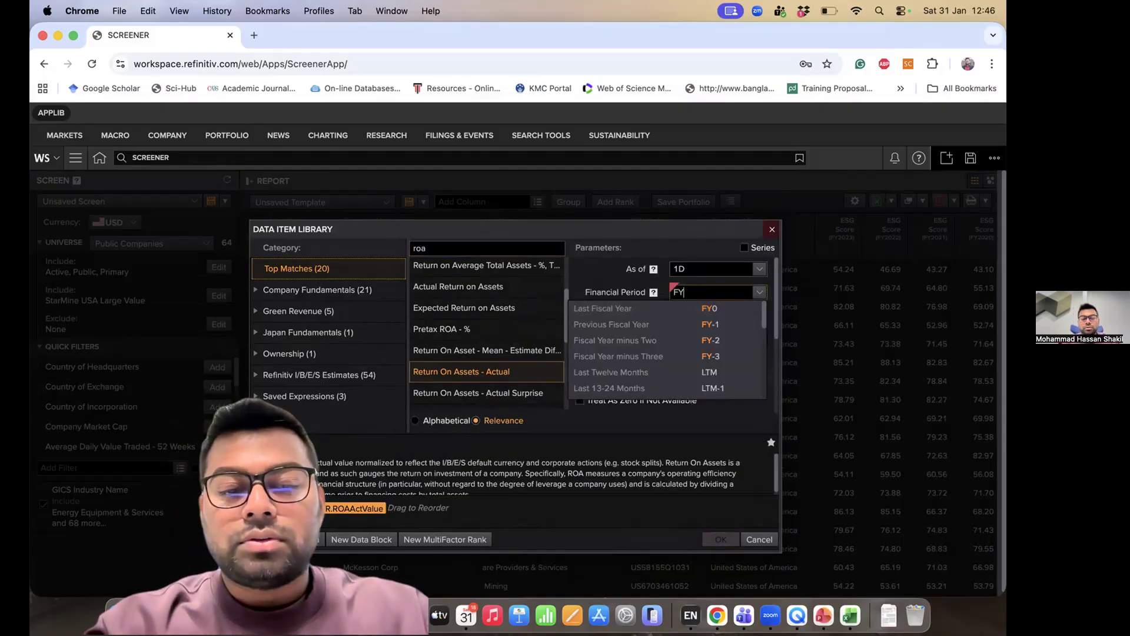
type("2023")
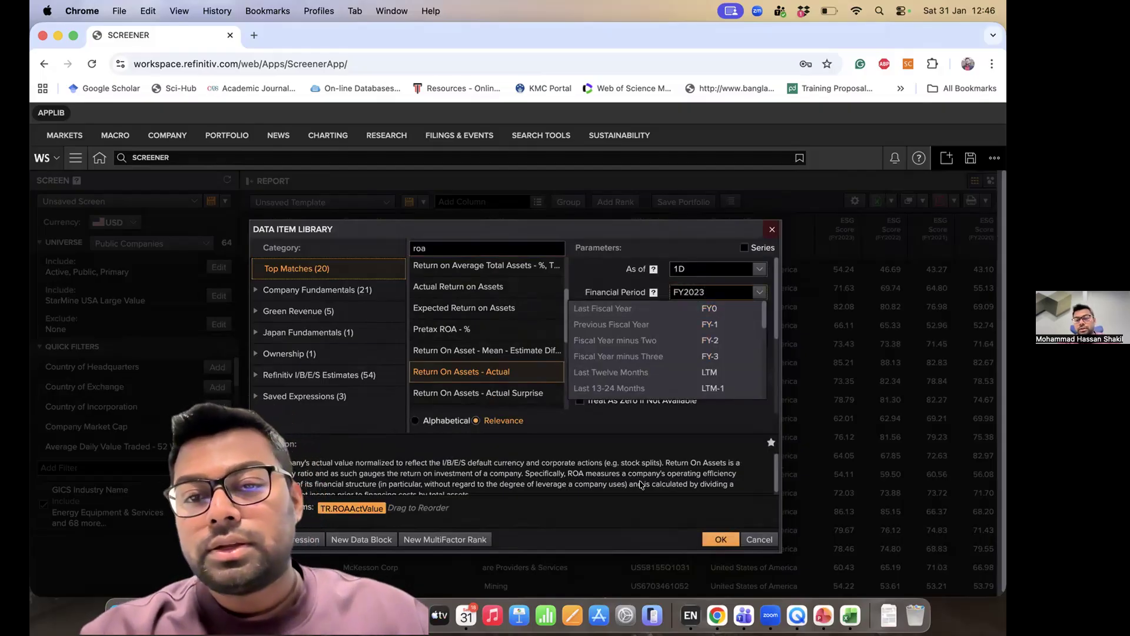
left_click(551, 494)
scroll(441, 469, "down", 2)
scroll(423, 474, "up", 2)
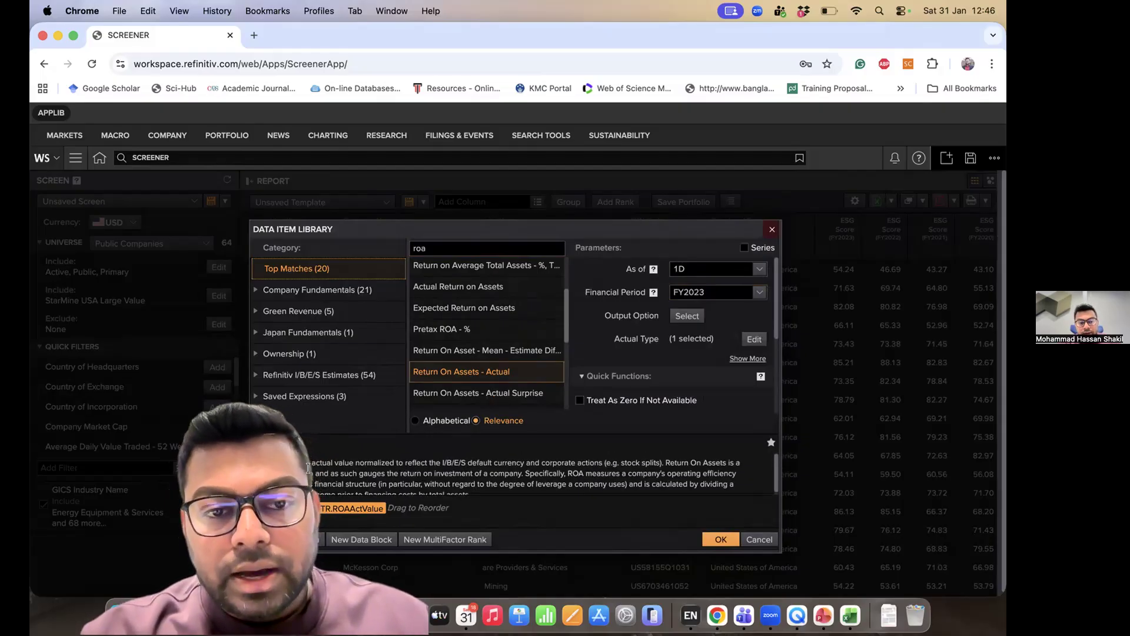
scroll(328, 471, "down", 1)
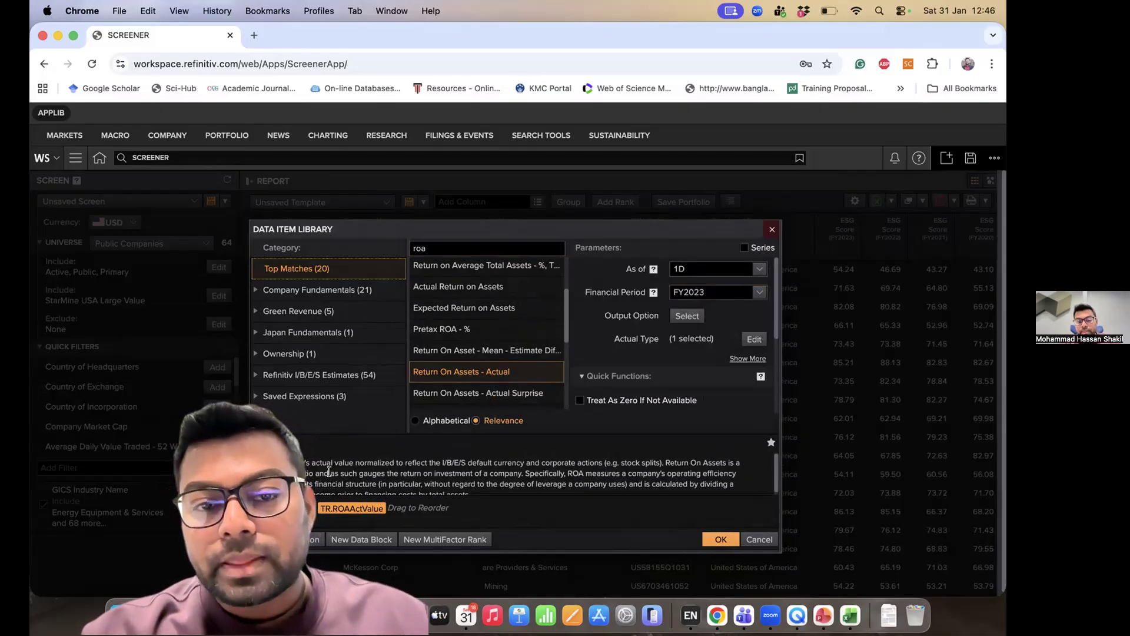
scroll(262, 459, "up", 1)
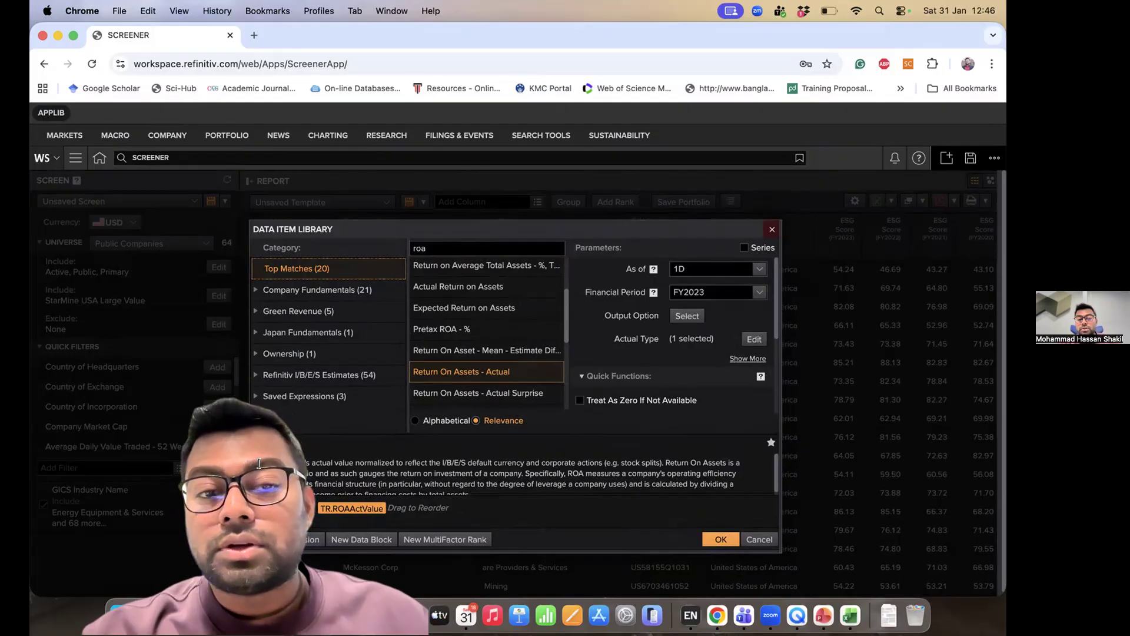
scroll(421, 480, "down", 1)
scroll(431, 479, "up", 1)
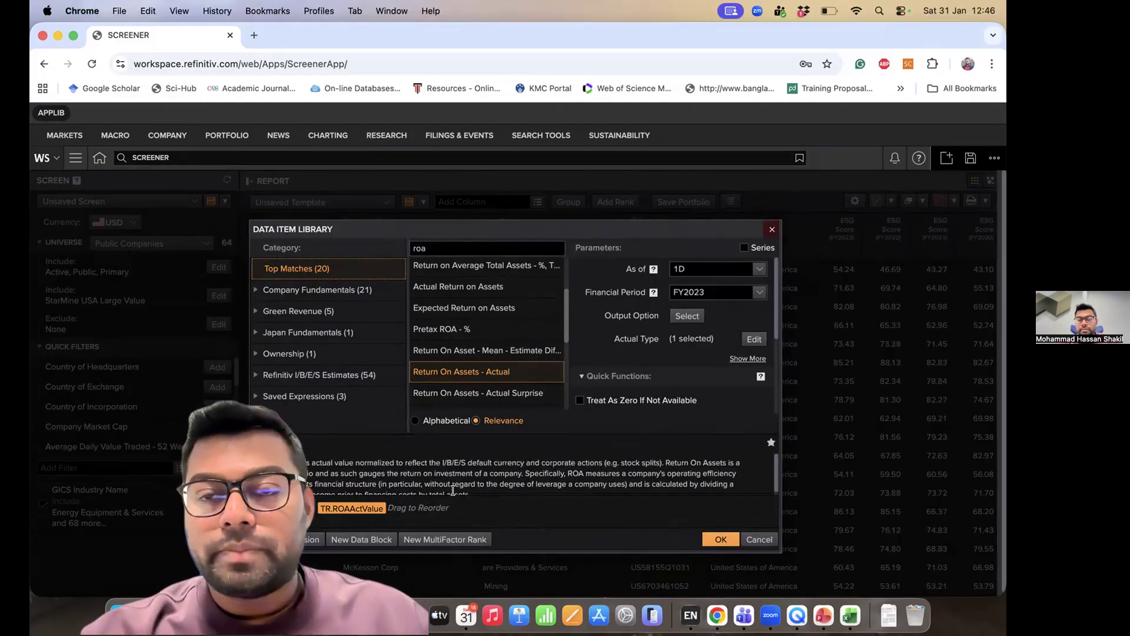
left_click(720, 540)
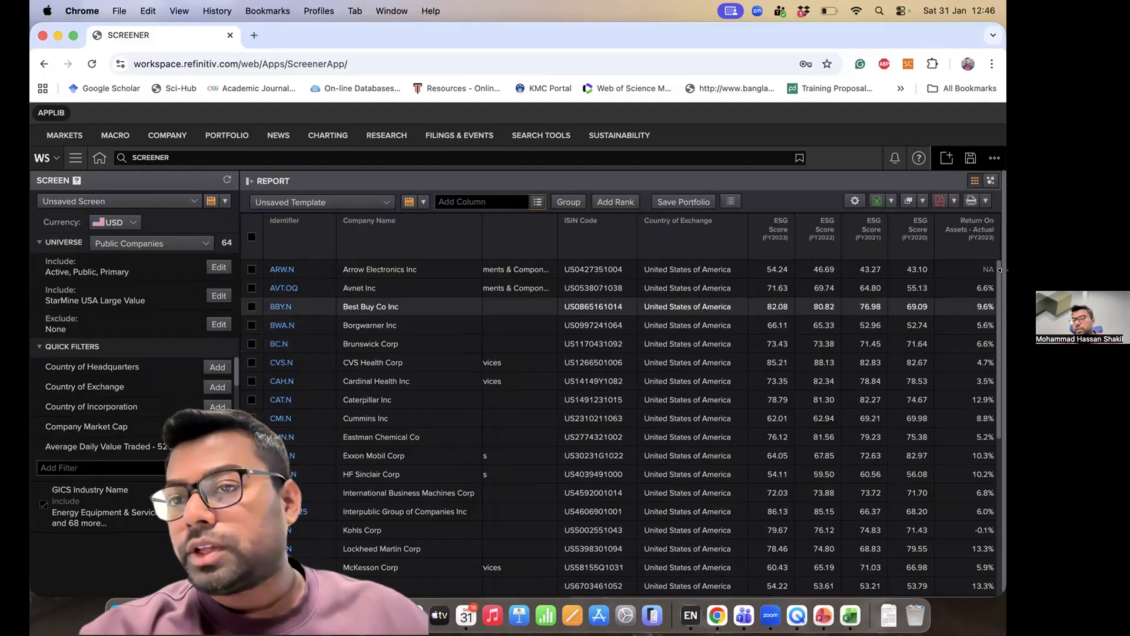
Step: Add a second Return On Assets - Actual column to the report with the Financial Period set to FY2022
left_click(539, 203)
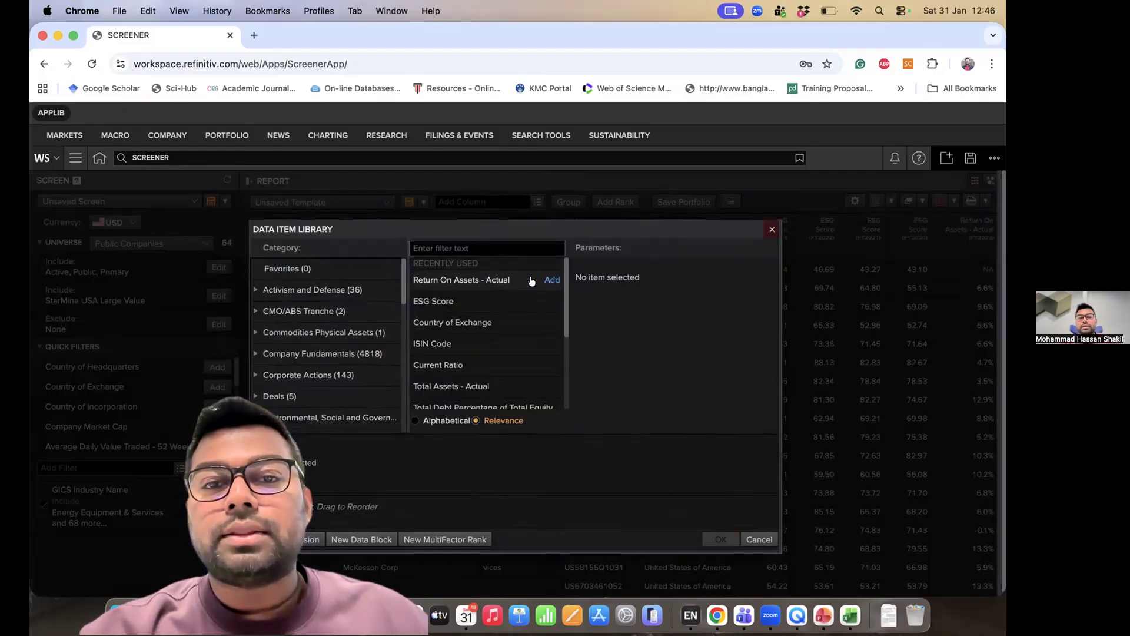
left_click(522, 280)
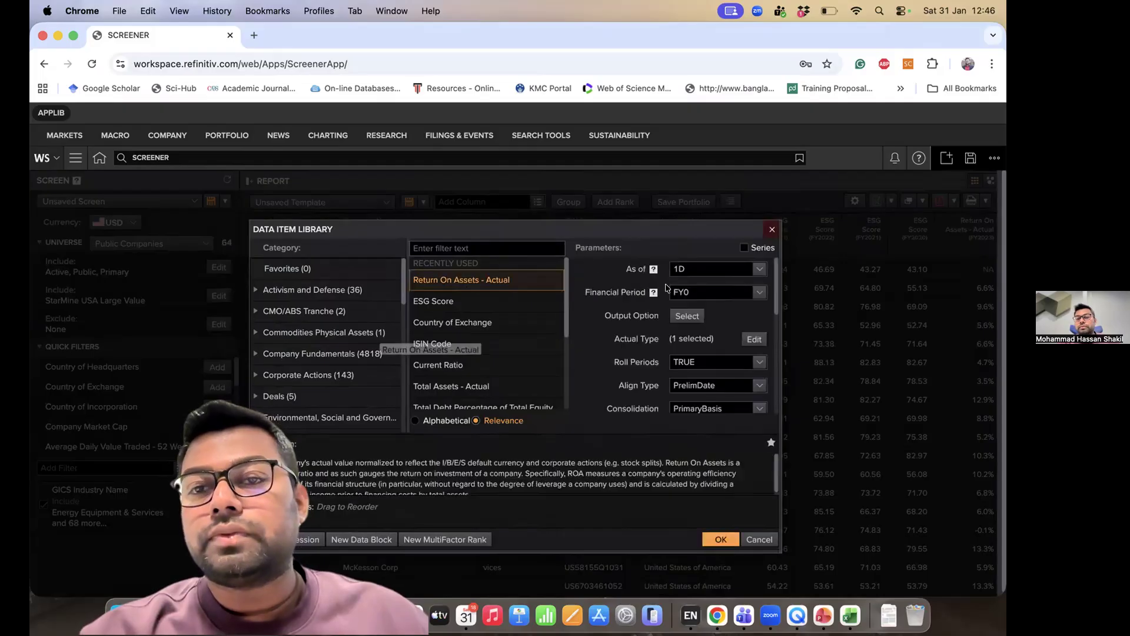
left_click(703, 290)
key("BackSpace")
type("2022")
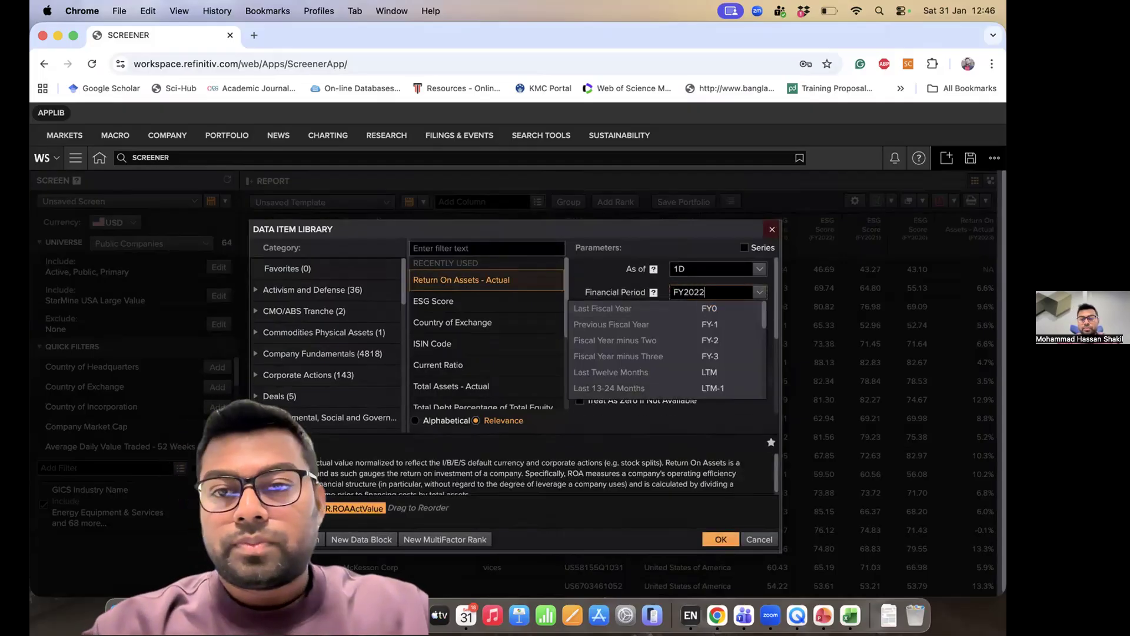
left_click(647, 464)
left_click(720, 539)
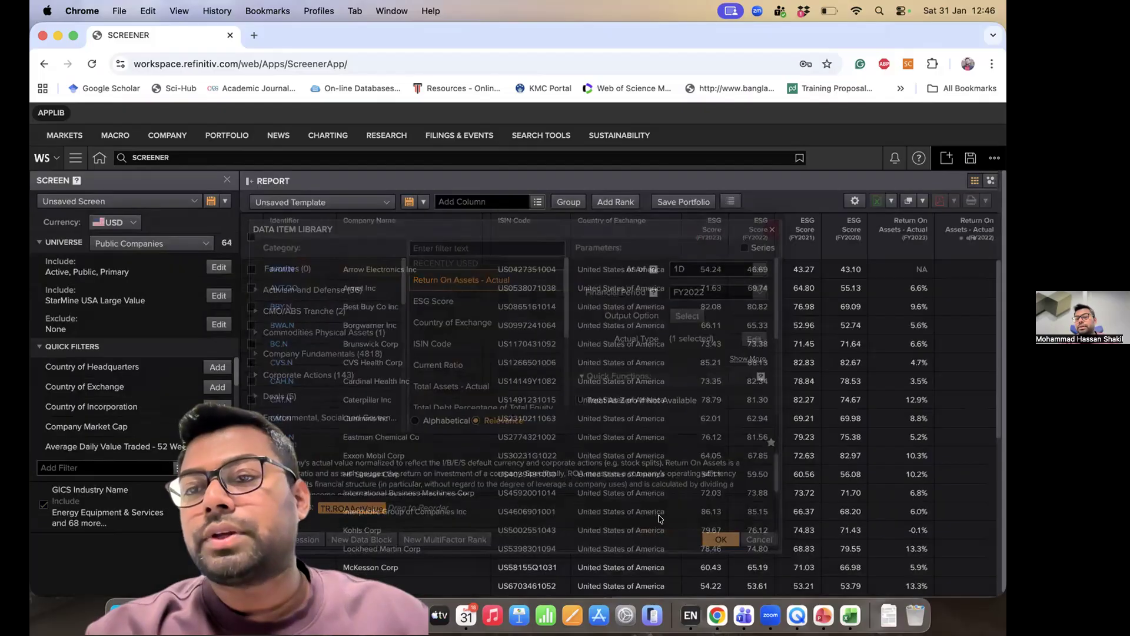
Step: Add a third Return On Assets - Actual column to the report with the Financial Period set to FY2021
left_click(538, 202)
left_click(545, 280)
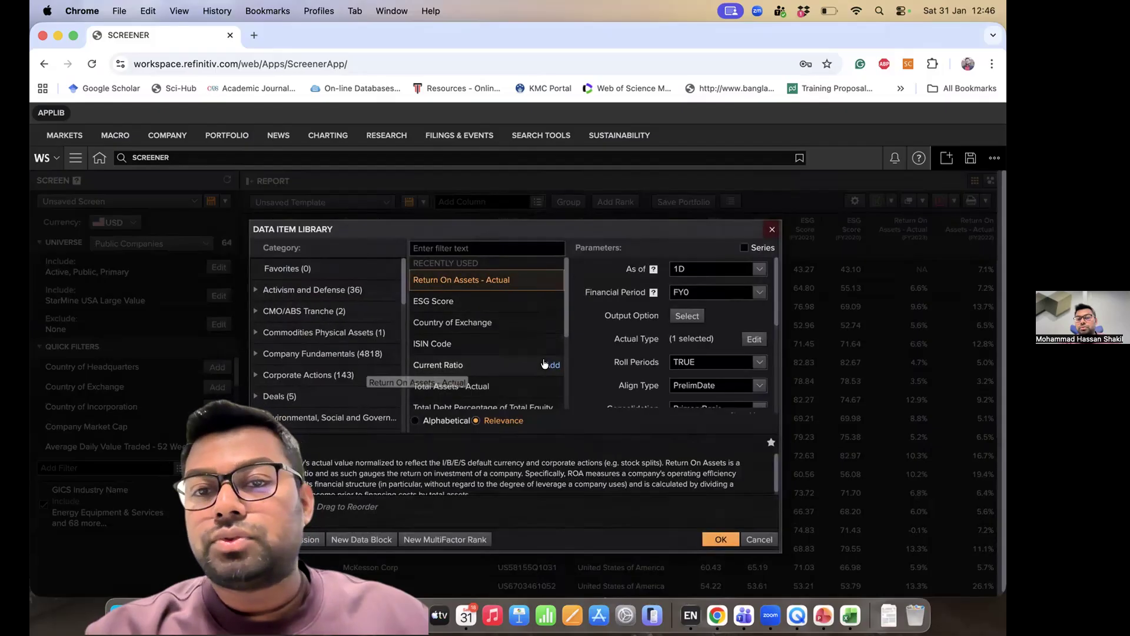
left_click(719, 291)
type("2021")
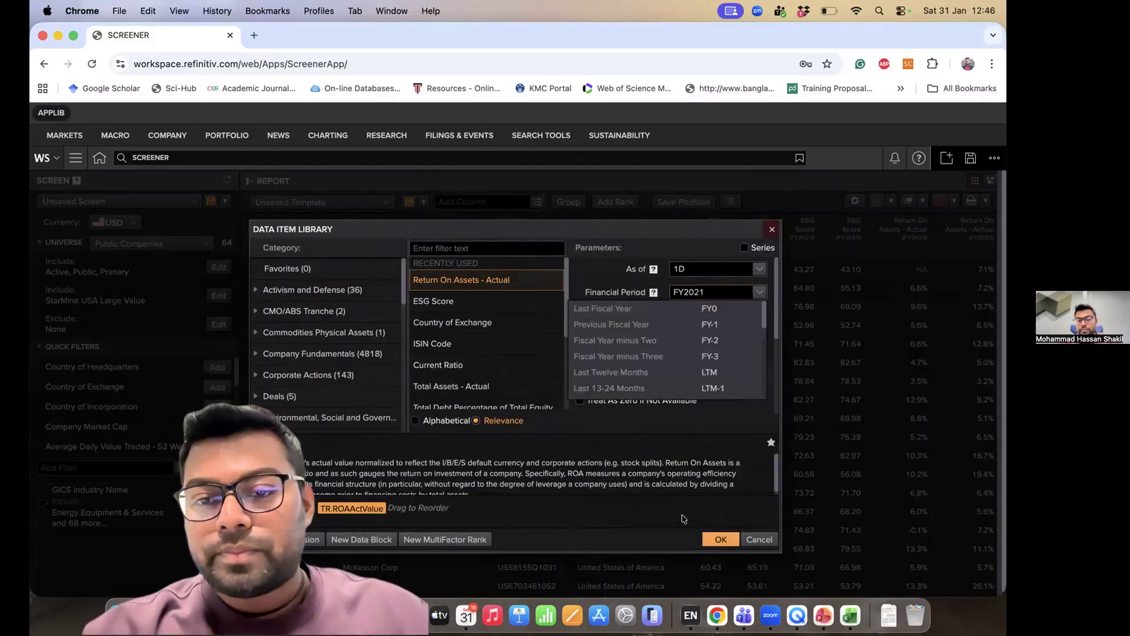
left_click(716, 543)
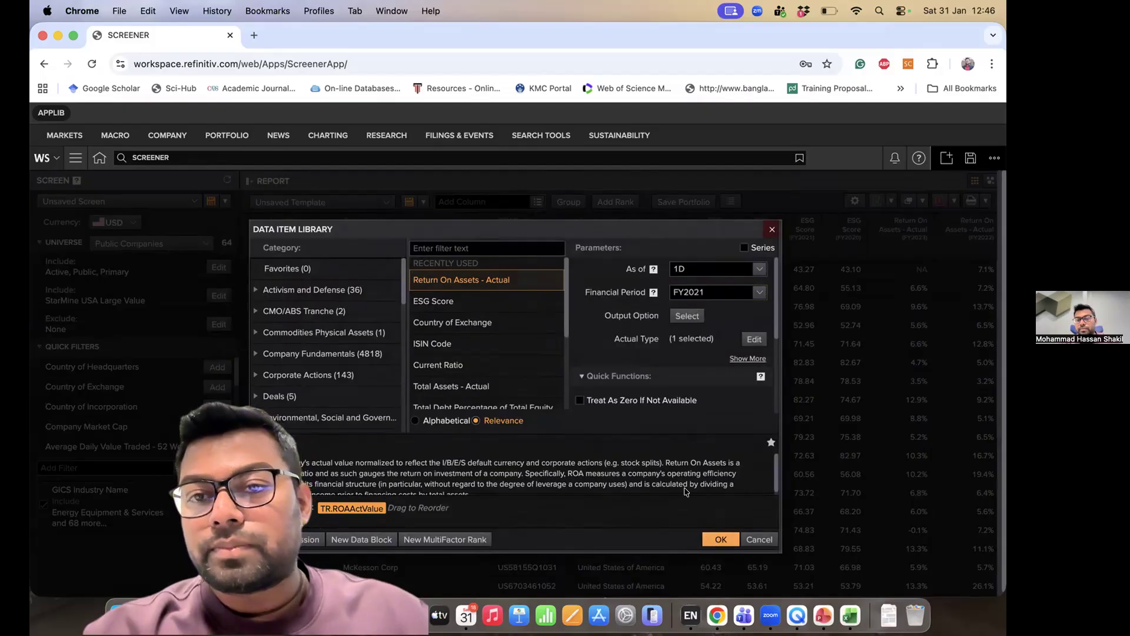
left_click(717, 538)
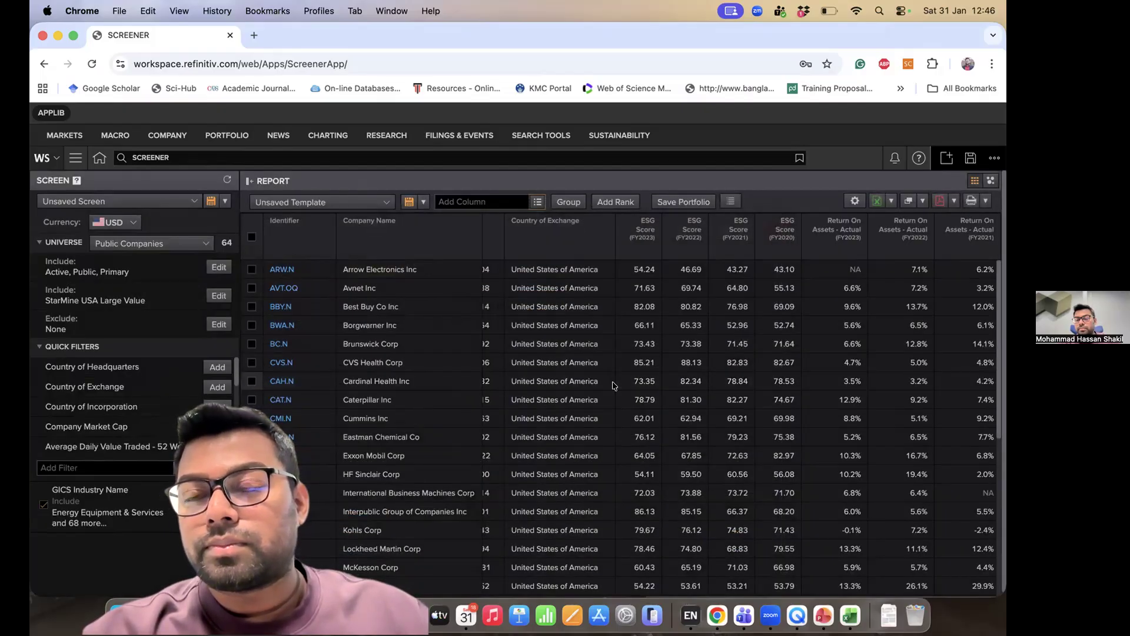
Step: Add a fourth Return On Assets - Actual column to the report with the Financial Period set to FY2020
left_click(537, 202)
left_click(537, 226)
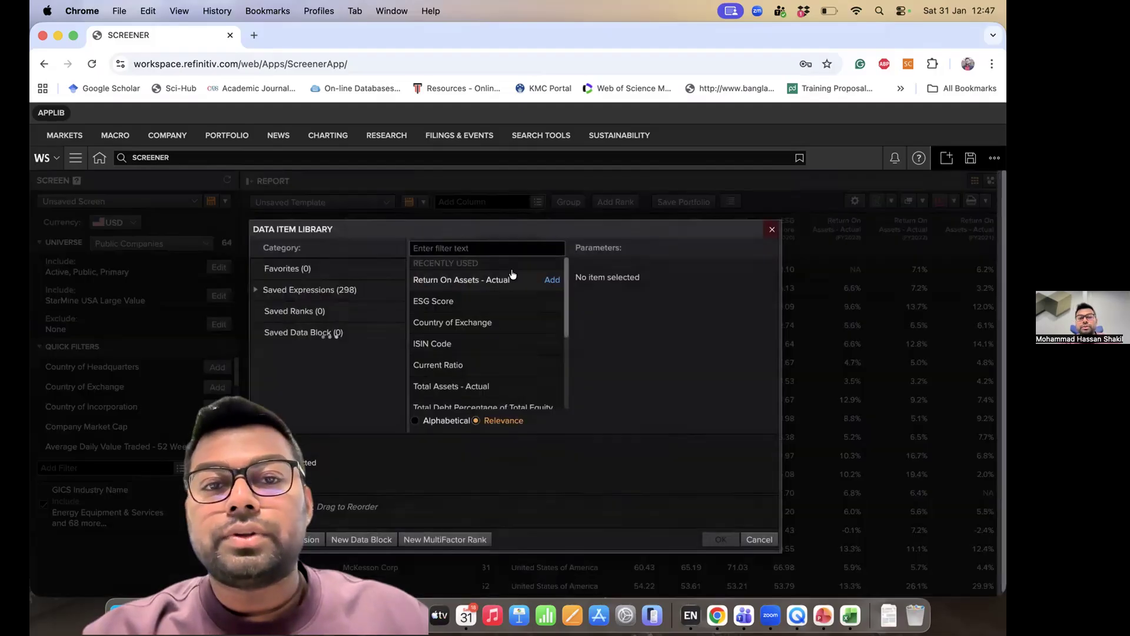
left_click(552, 281)
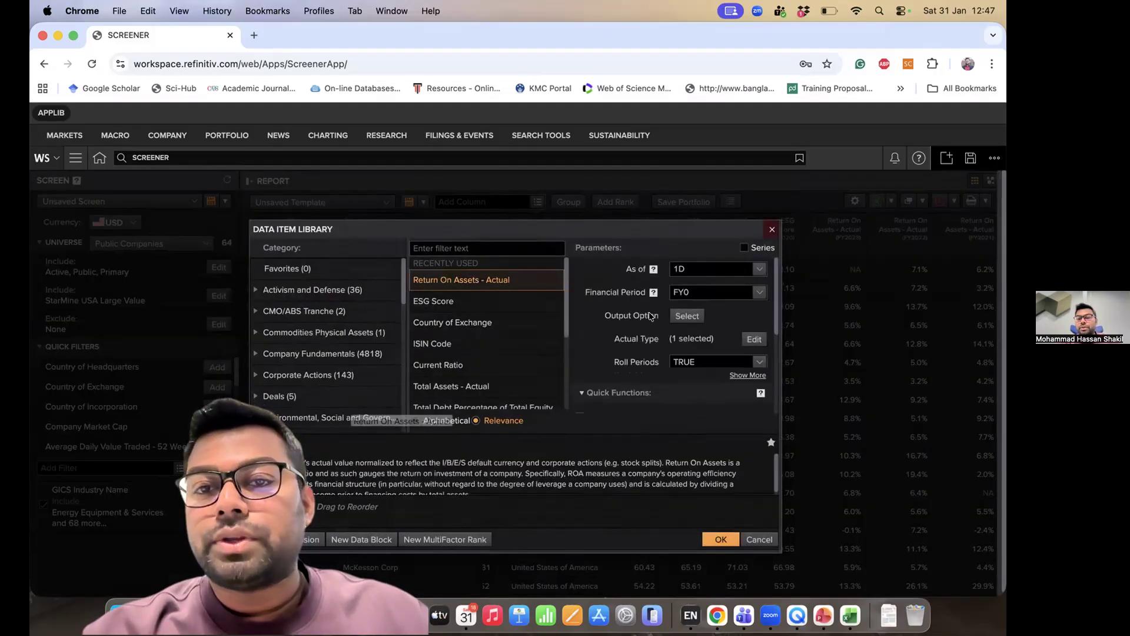
left_click(712, 291)
key("BackSpace")
type("20220")
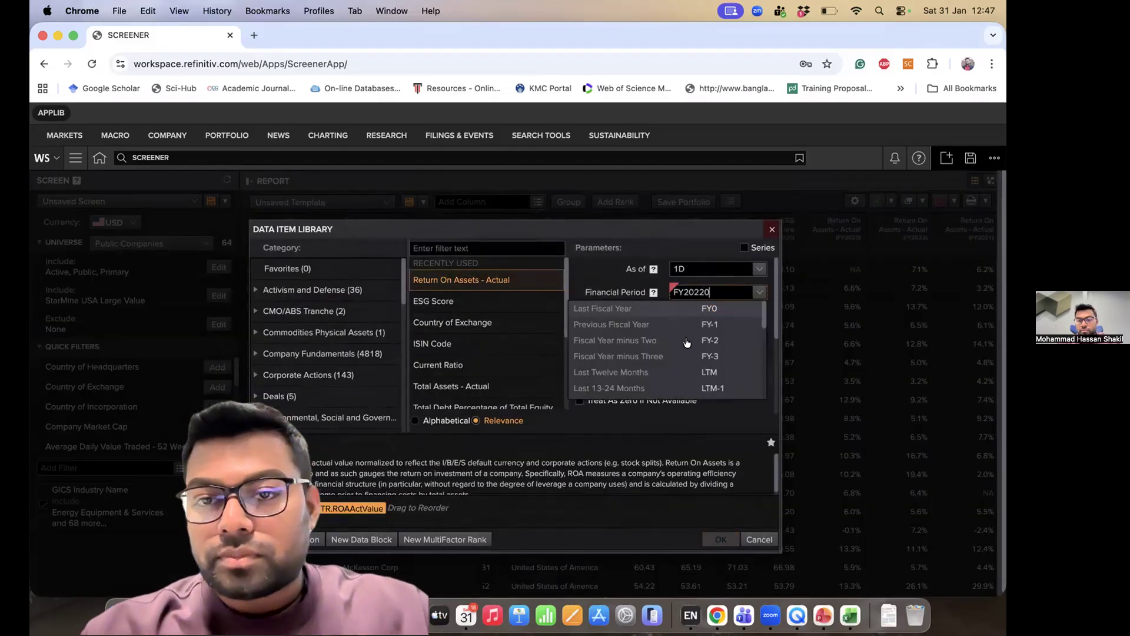
key("BackSpace")
key("BackSpace")
key("BackSpace")
type("20")
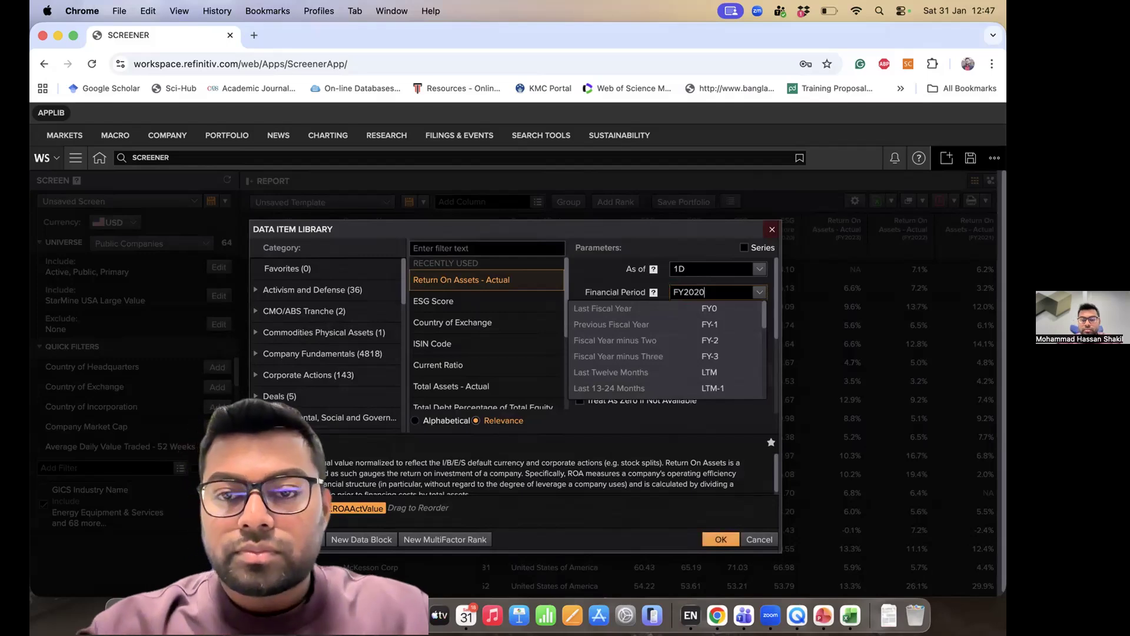
left_click(721, 539)
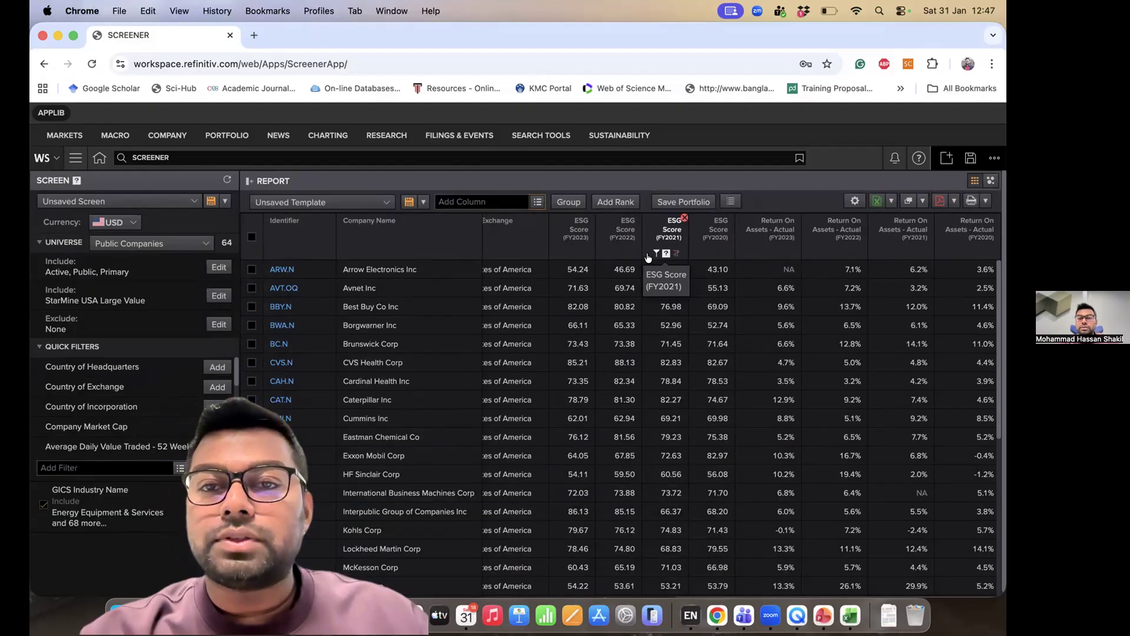
Step: Search the data item library for "total assets" and add Total Assets - Actual as a report column for FY2023
left_click(537, 202)
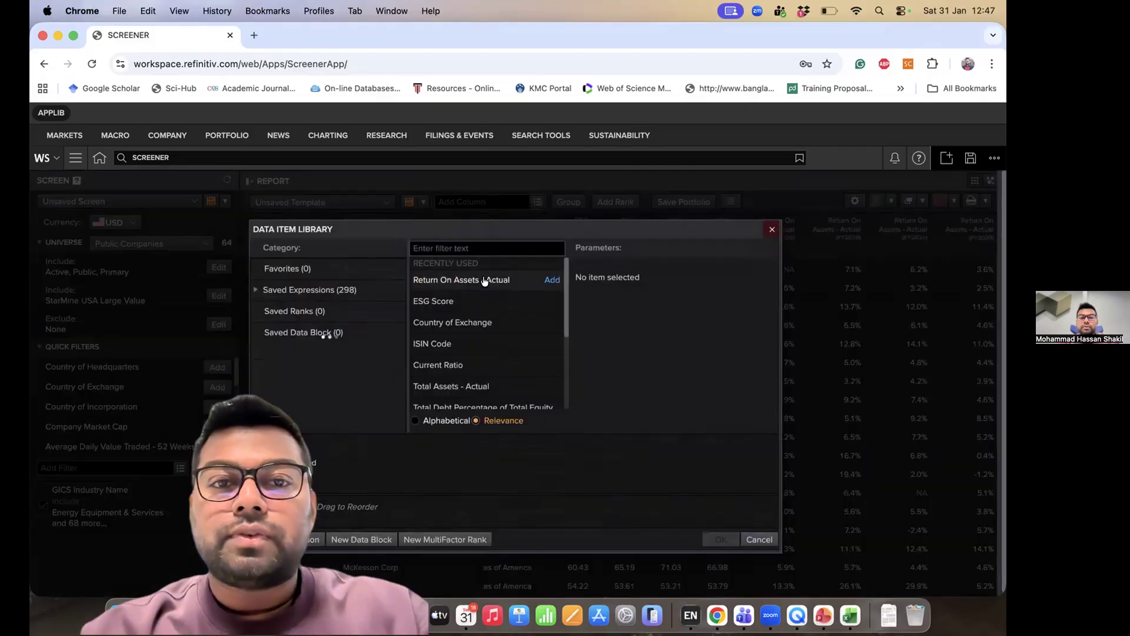
type("total assets")
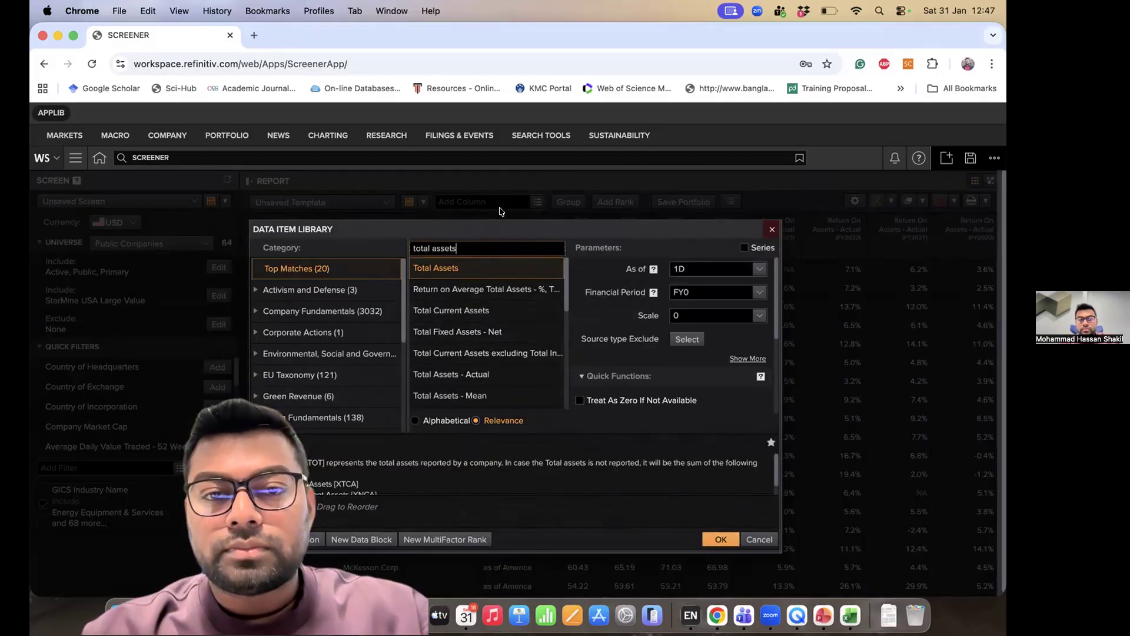
scroll(487, 268, "down", 1)
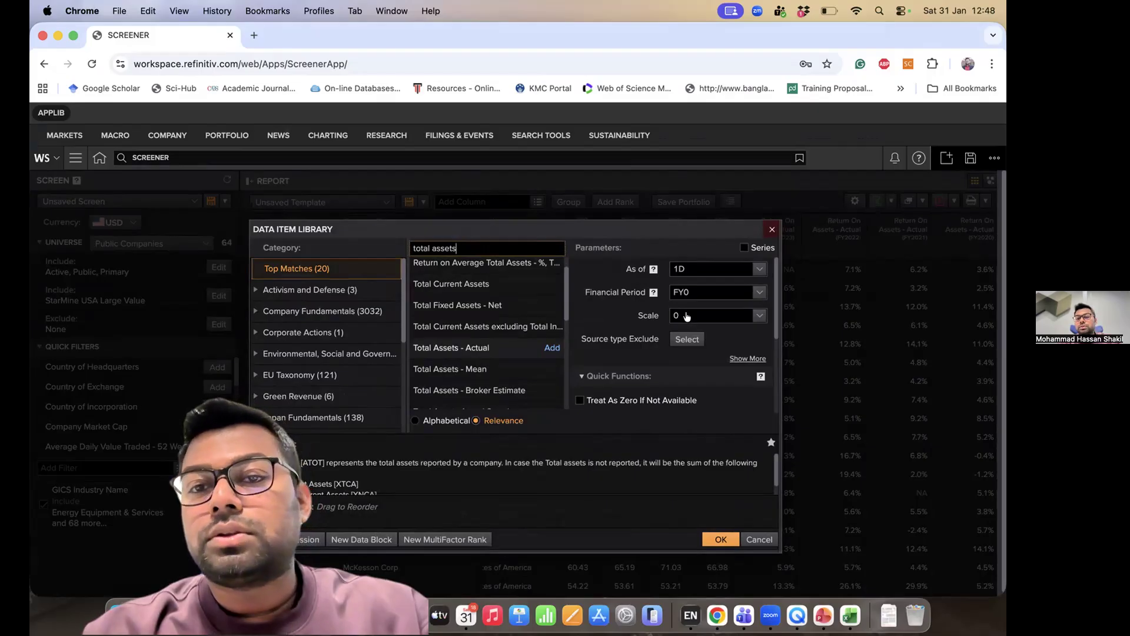
left_click(700, 291)
key("BackSpace")
type("2023")
left_click(657, 501)
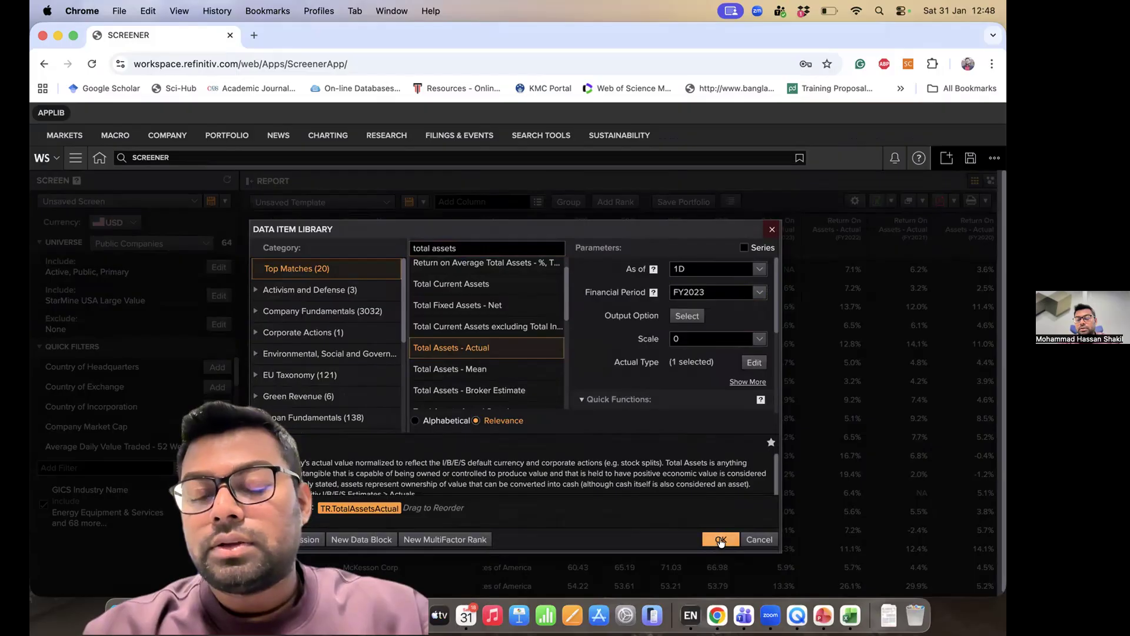
left_click(721, 541)
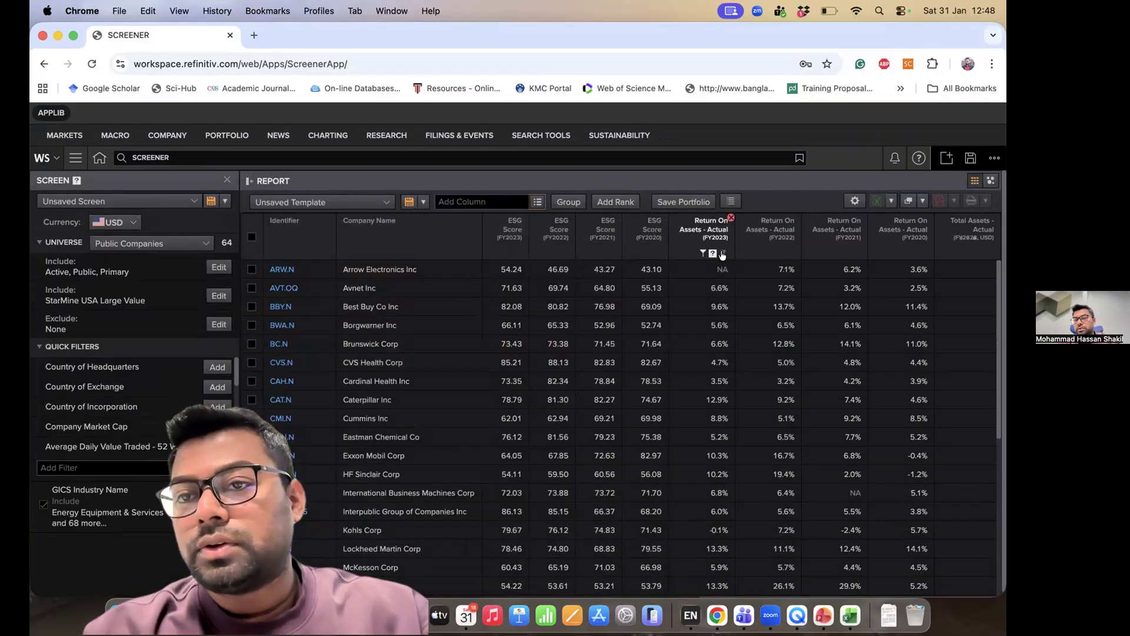
Step: Add a second Total Assets - Actual column to the report with the Financial Period set to FY2022
left_click(537, 202)
left_click(552, 282)
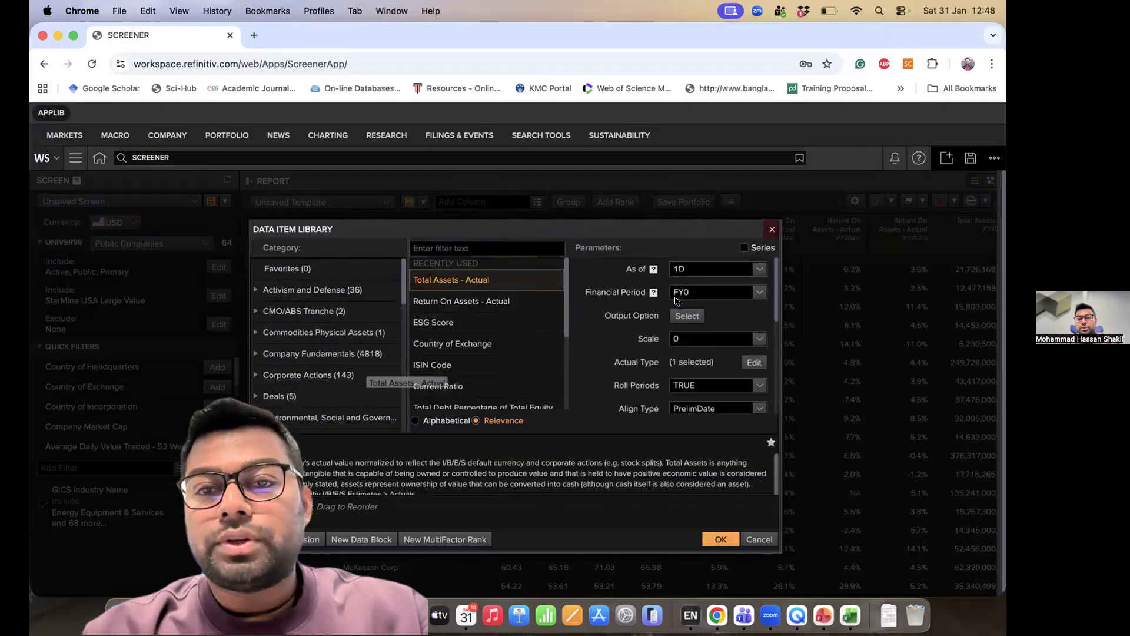
left_click(694, 290)
key("BackSpace")
type("2022")
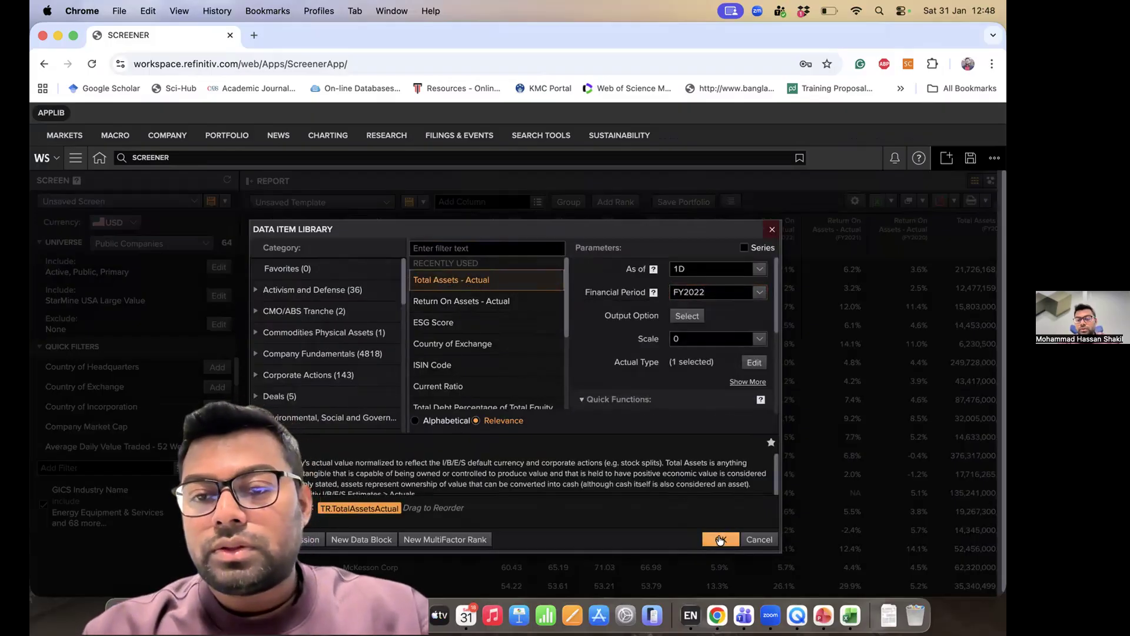
left_click(720, 540)
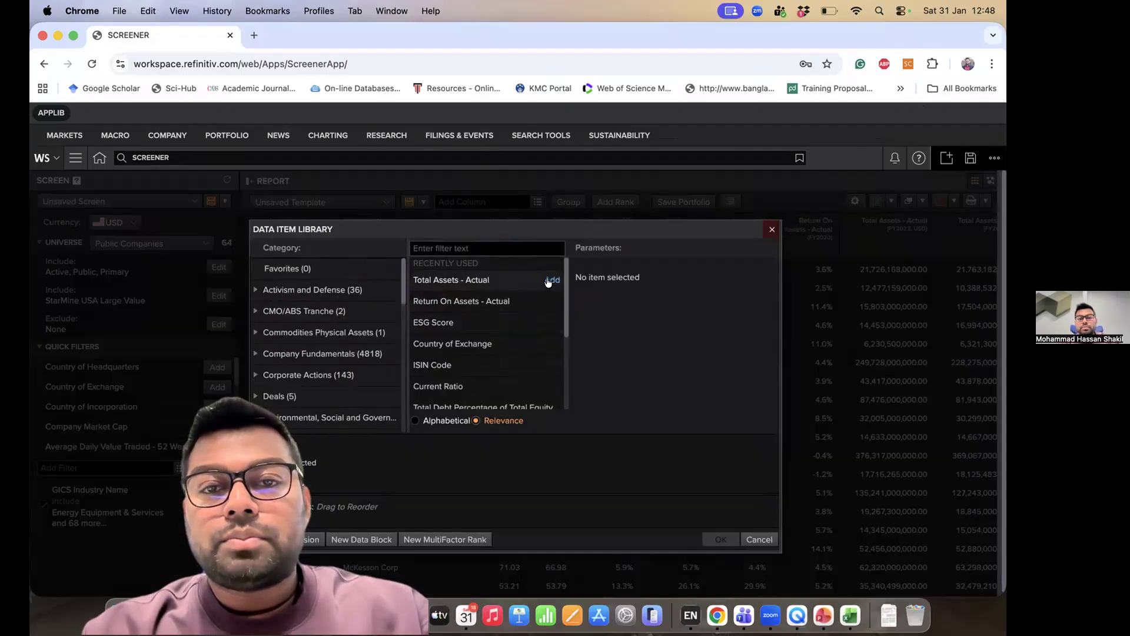
Step: Add a third Total Assets - Actual column to the report with the Financial Period set to FY2021
left_click(551, 281)
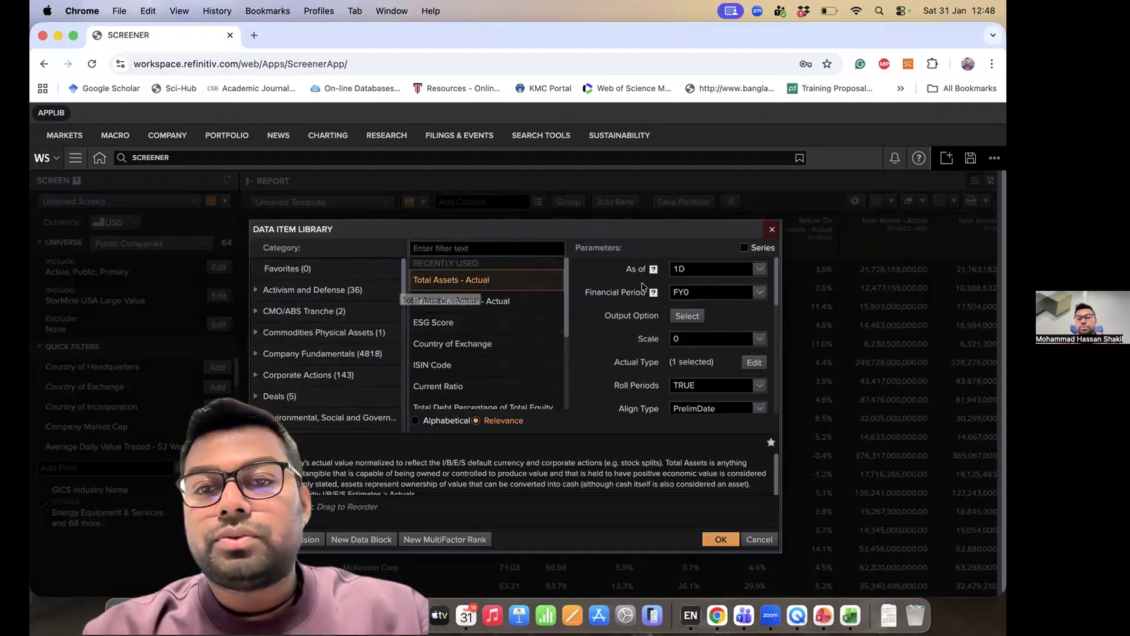
left_click(692, 289)
key("BackSpace")
type("2021")
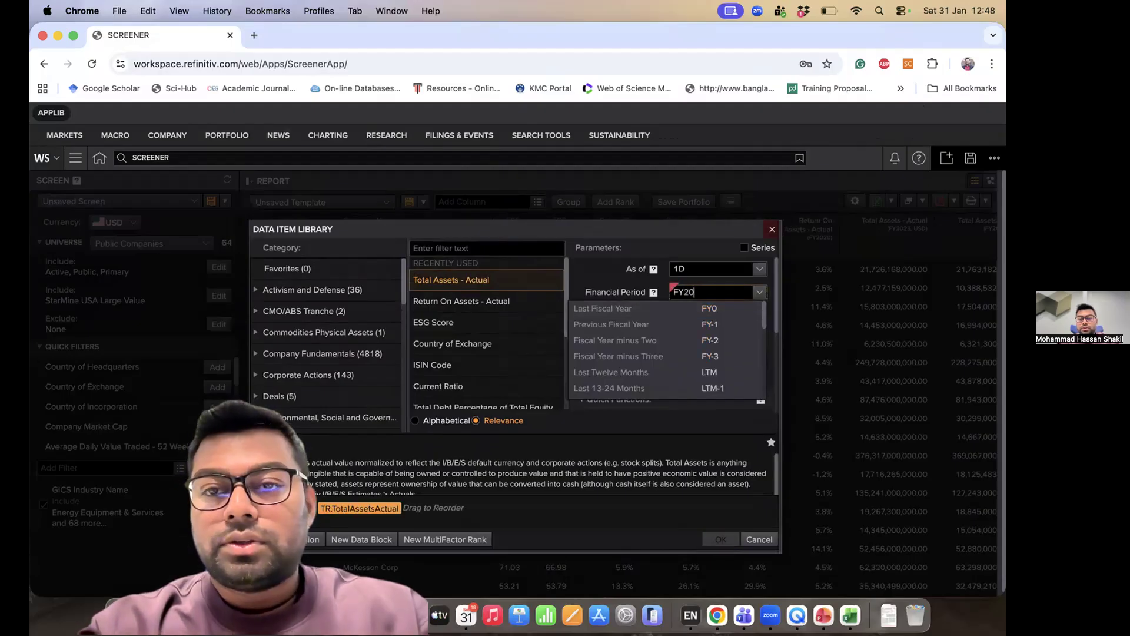
left_click(677, 465)
left_click(722, 539)
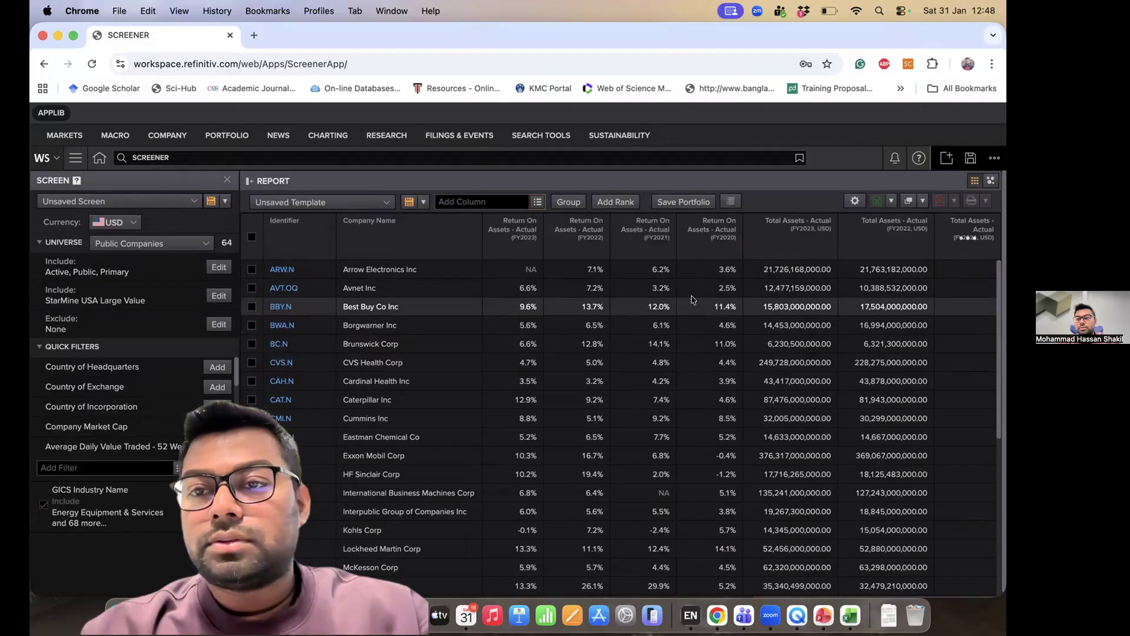
Step: Add a fourth Total Assets - Actual column to the report with the Financial Period set to FY2020
left_click(537, 201)
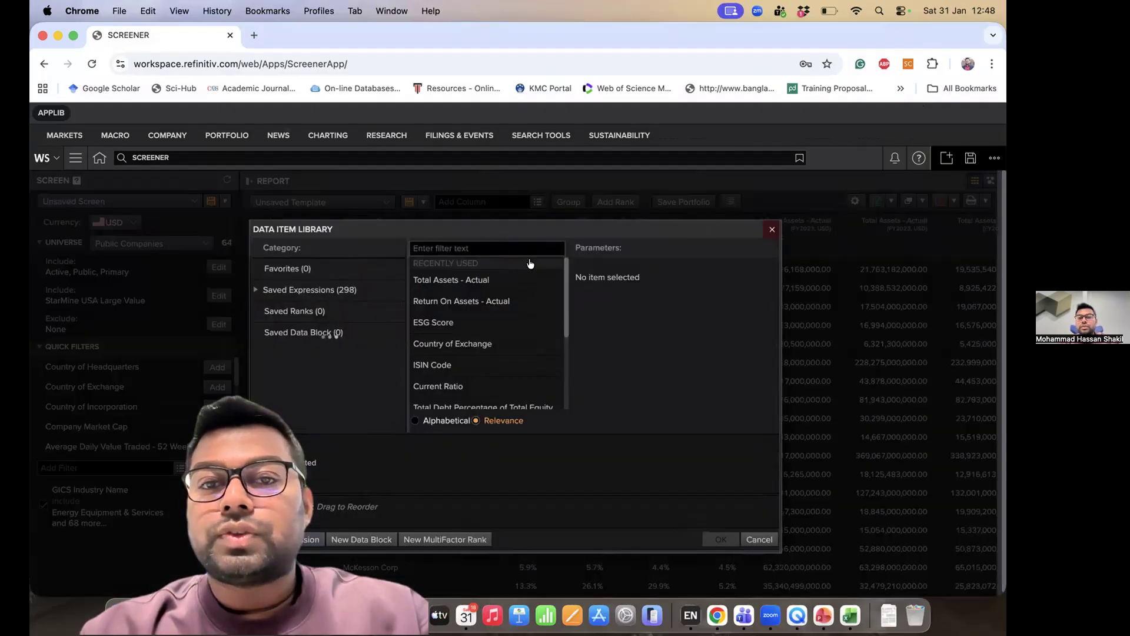
left_click(501, 279)
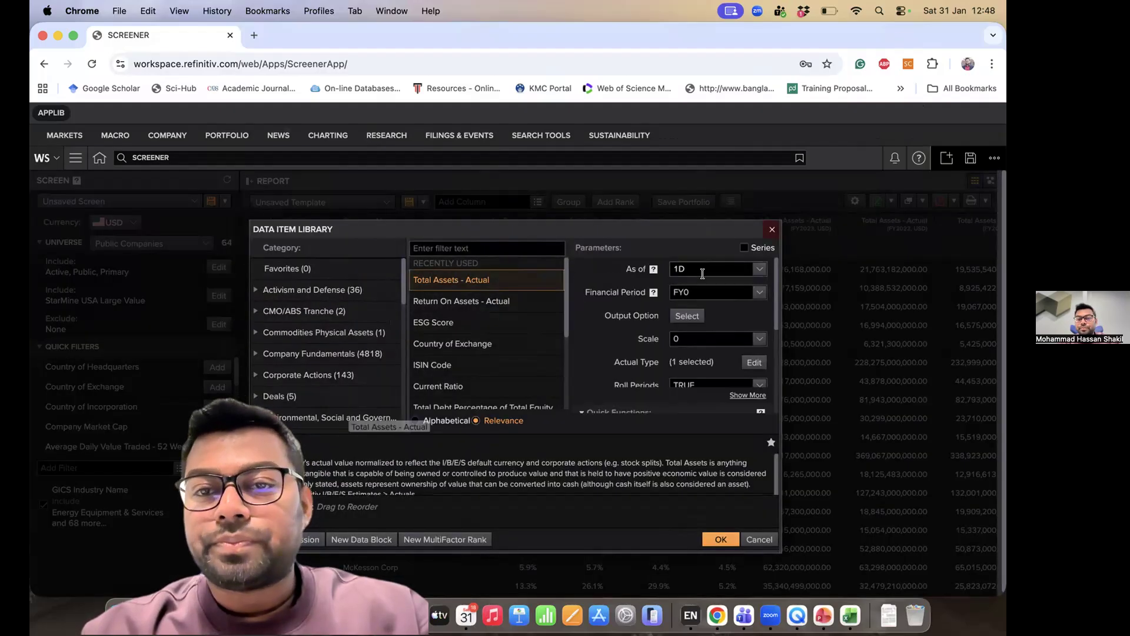
left_click(703, 291)
key("BackSpace")
type("2020")
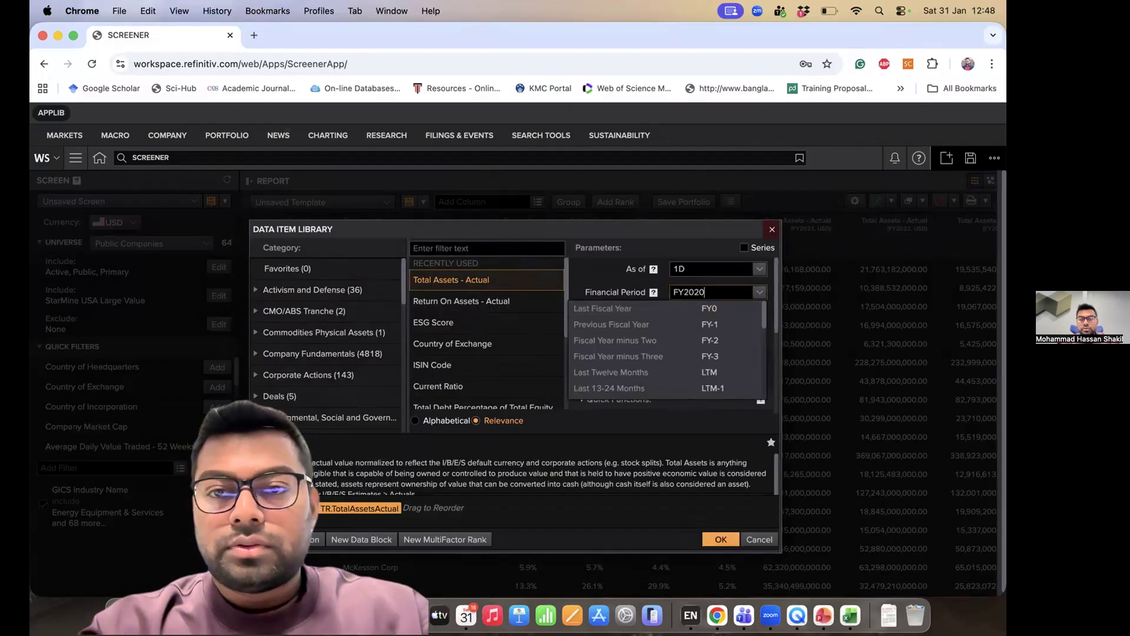
key("Return")
left_click(719, 540)
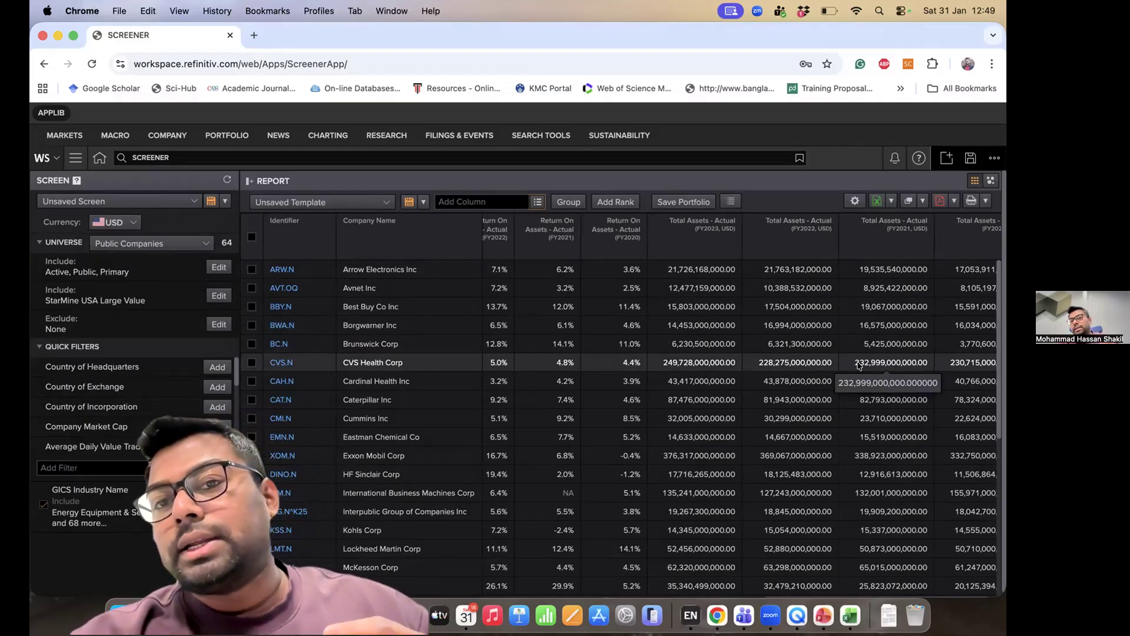
Step: Add Total Assets - Actual to the report as a series covering the last 4 fiscal years (FY), newest to oldest
left_click(538, 204)
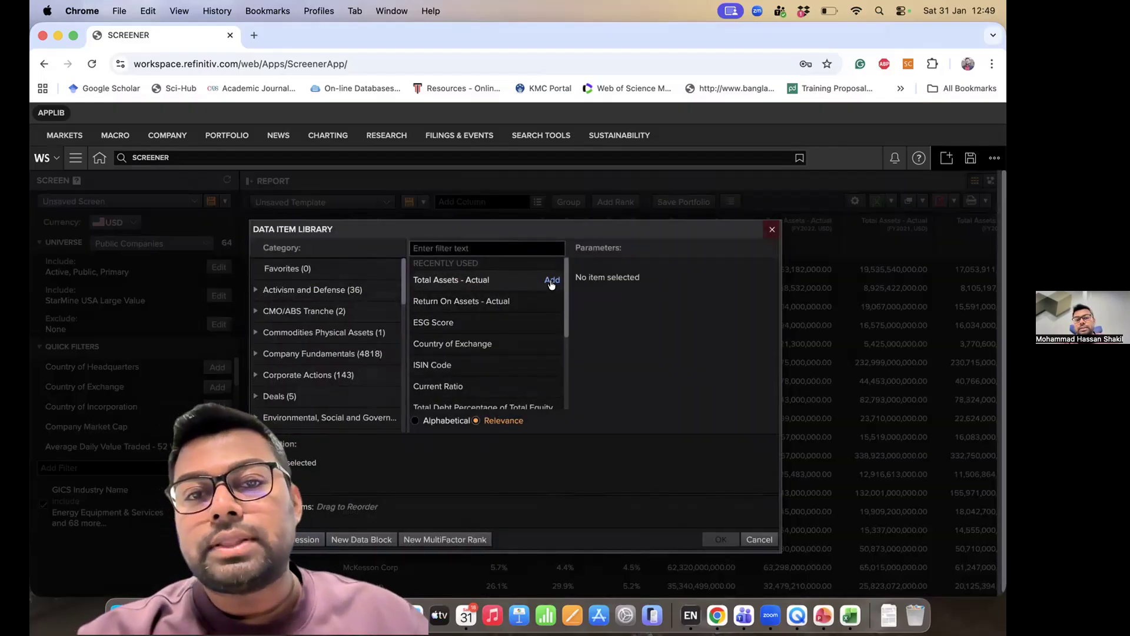
left_click(551, 282)
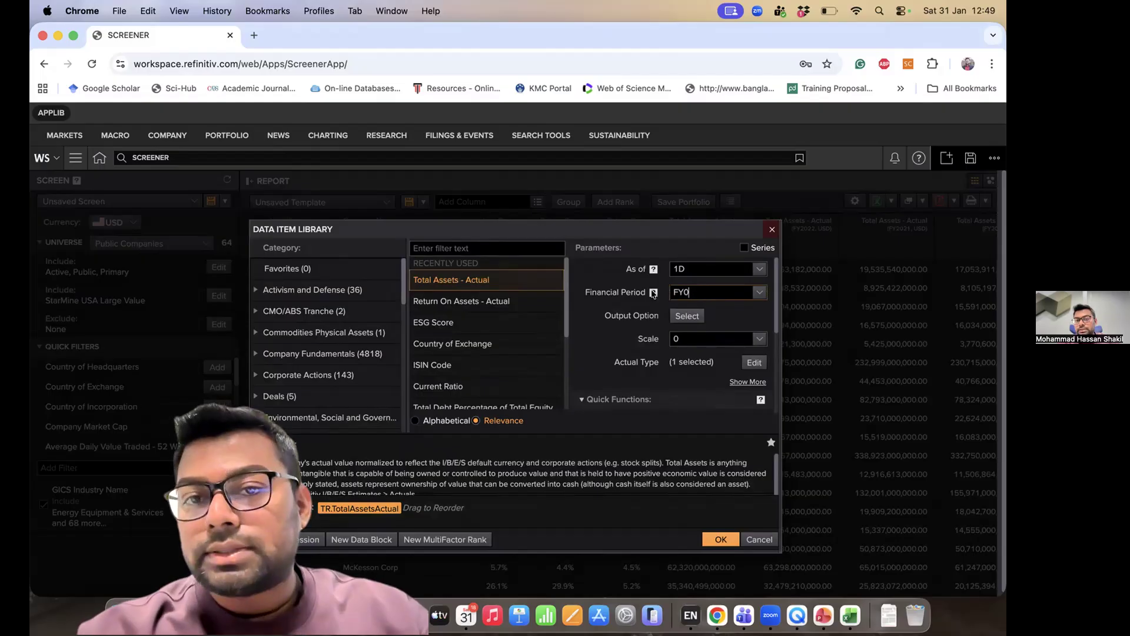
left_click(744, 247)
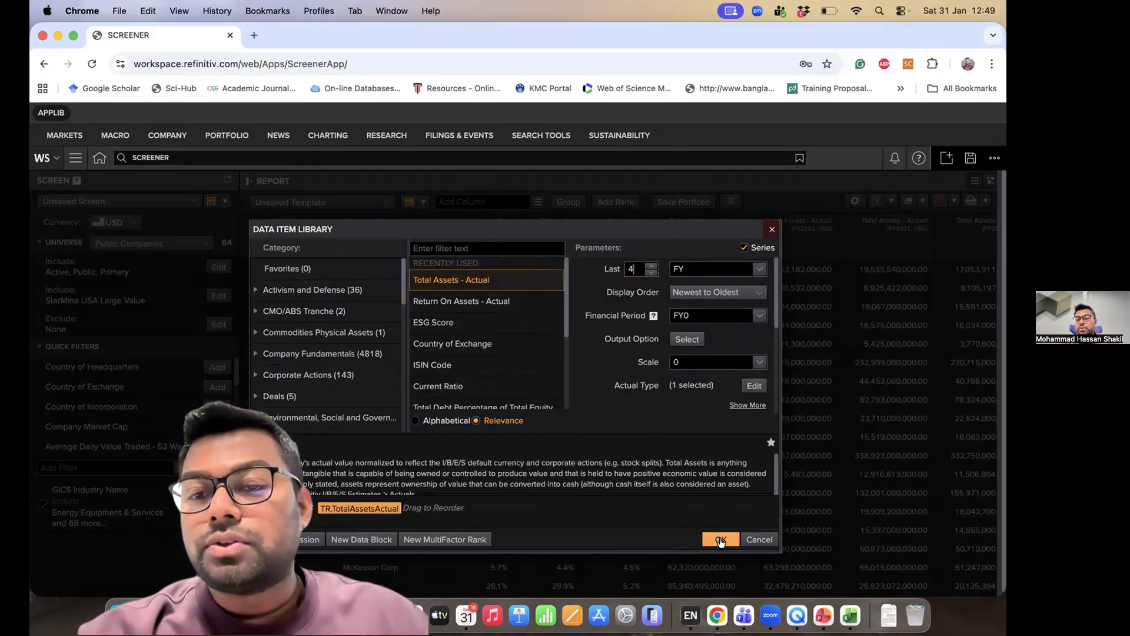
left_click(720, 540)
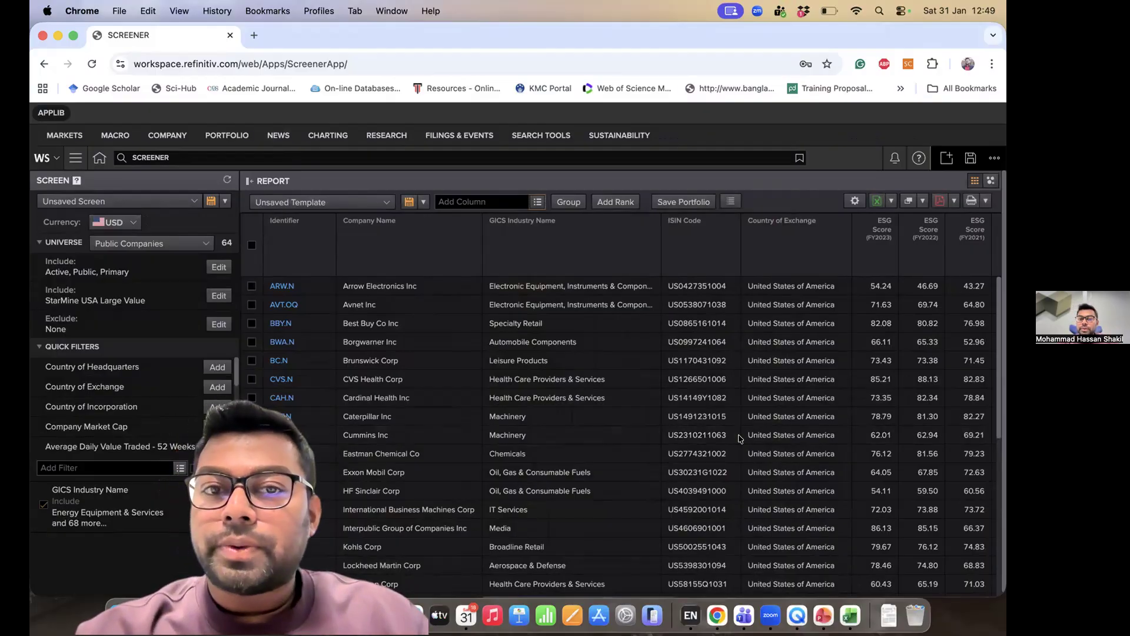
Step: Compare the Total Assets - Actual series with the individual fiscal-year columns, and remove the series from the report
scroll(559, 584, "down", 10)
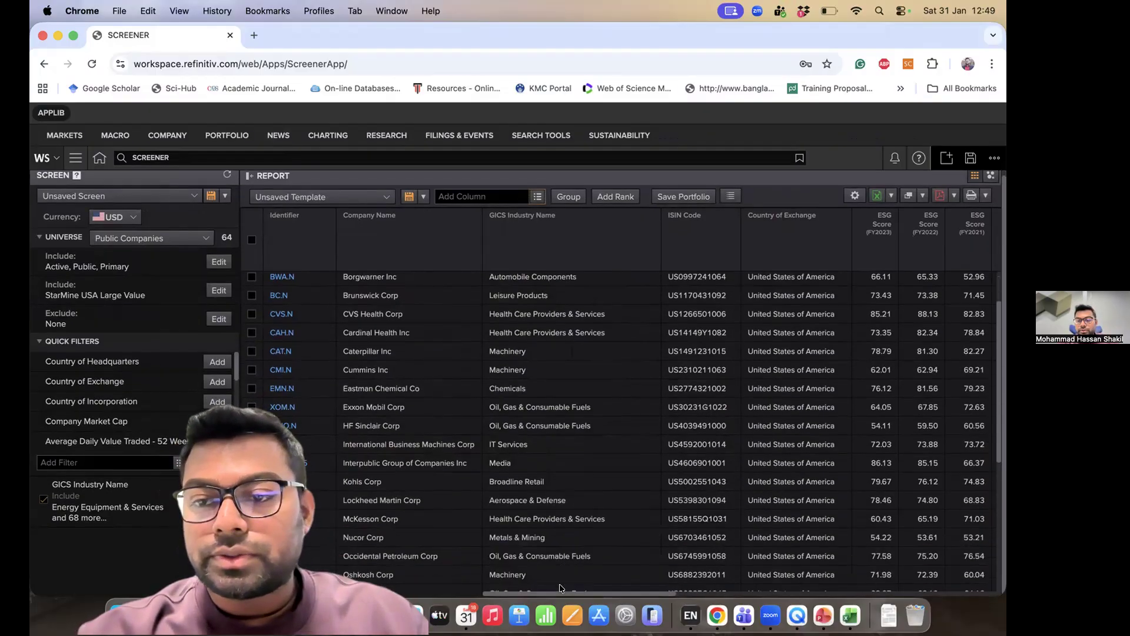
left_click_drag(564, 589, 890, 615)
scroll(954, 433, "up", 10)
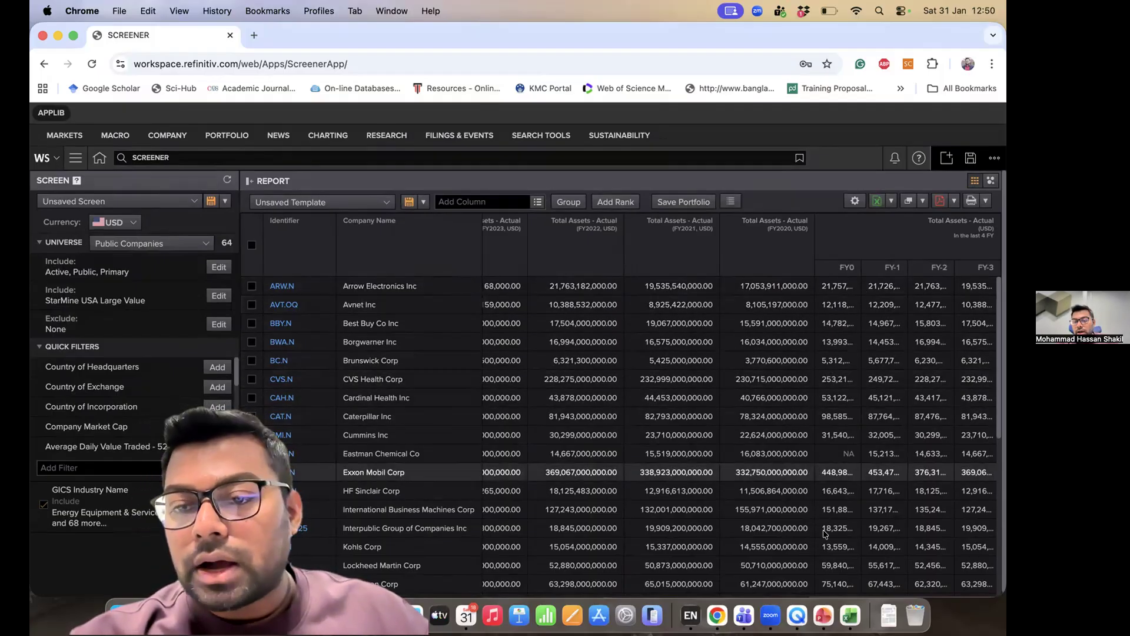
scroll(825, 534, "down", 3)
left_click_drag(838, 592, 794, 593)
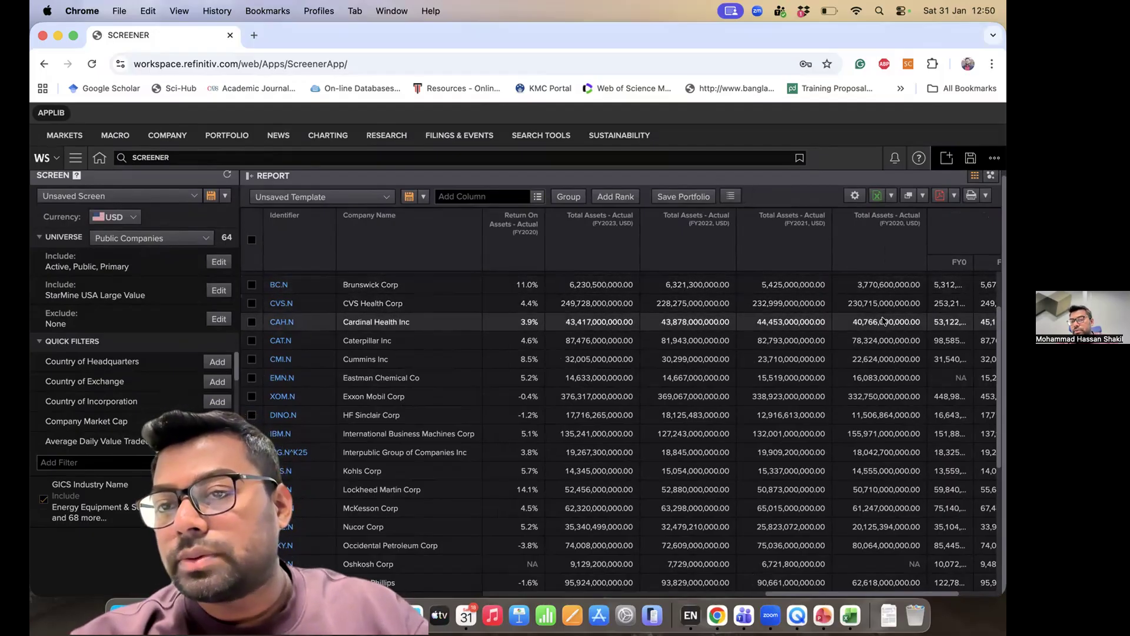
scroll(842, 395, "up", 3)
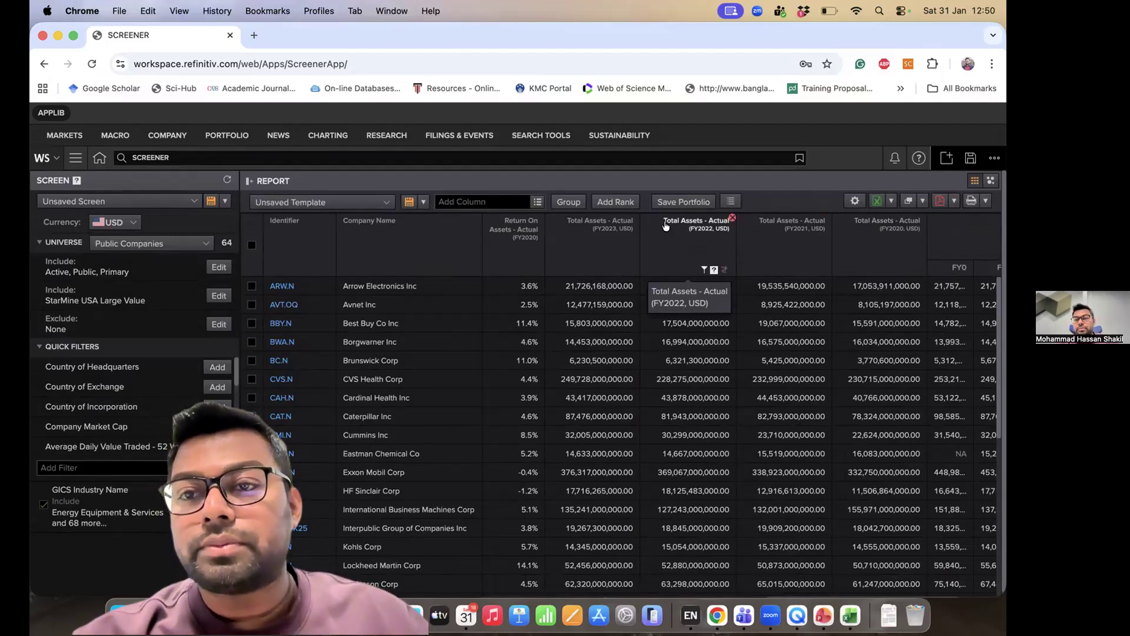
scroll(775, 574, "down", 1)
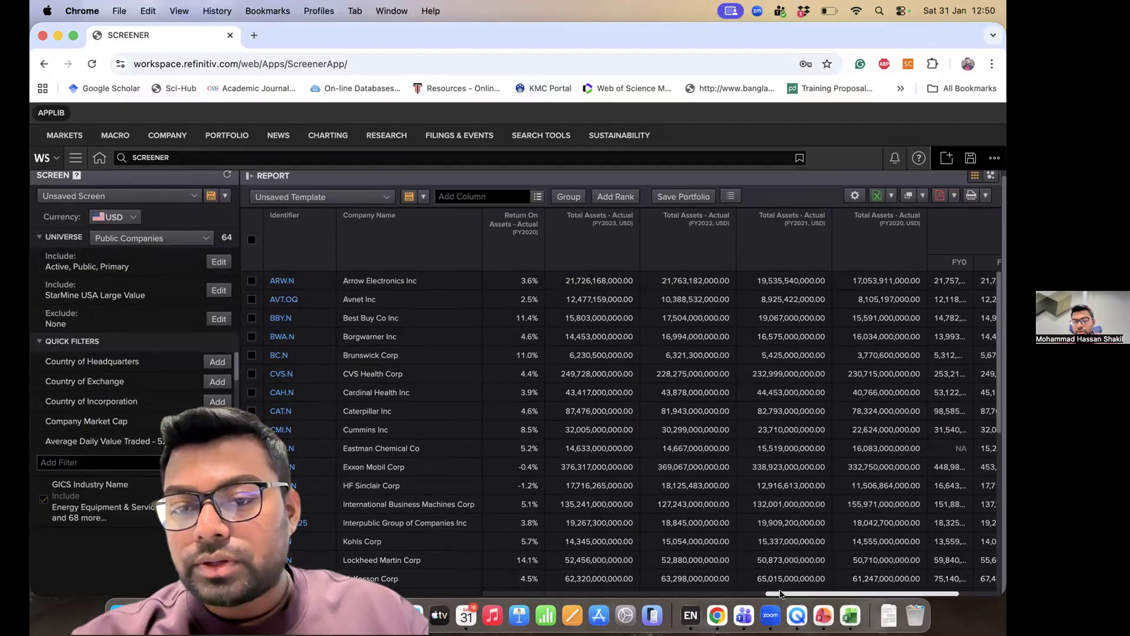
left_click_drag(779, 593, 930, 599)
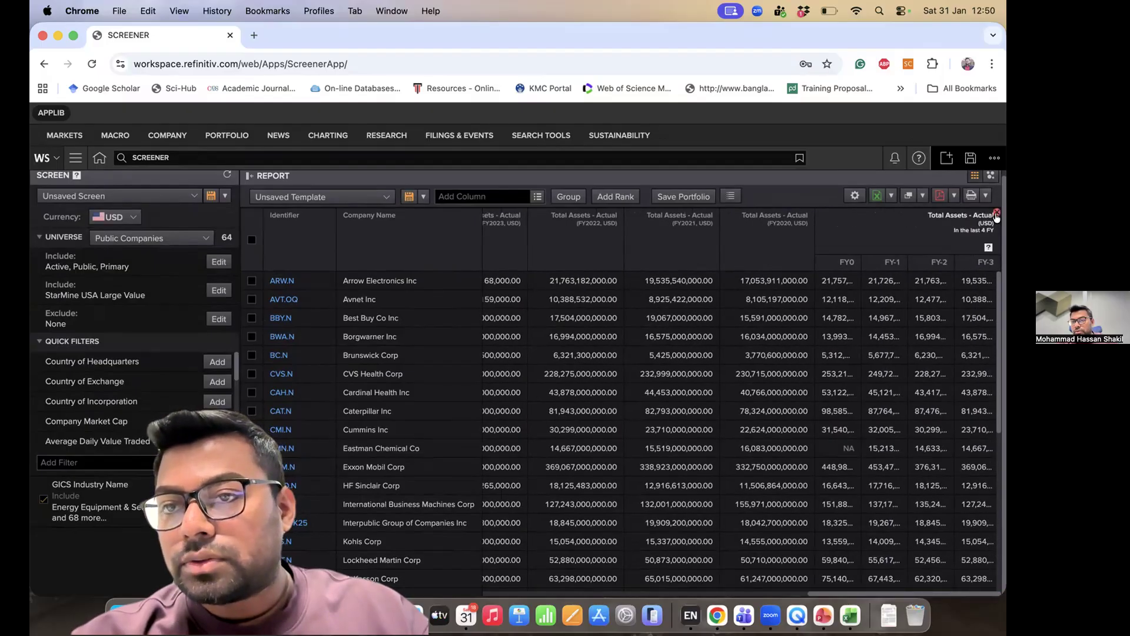
left_click(996, 213)
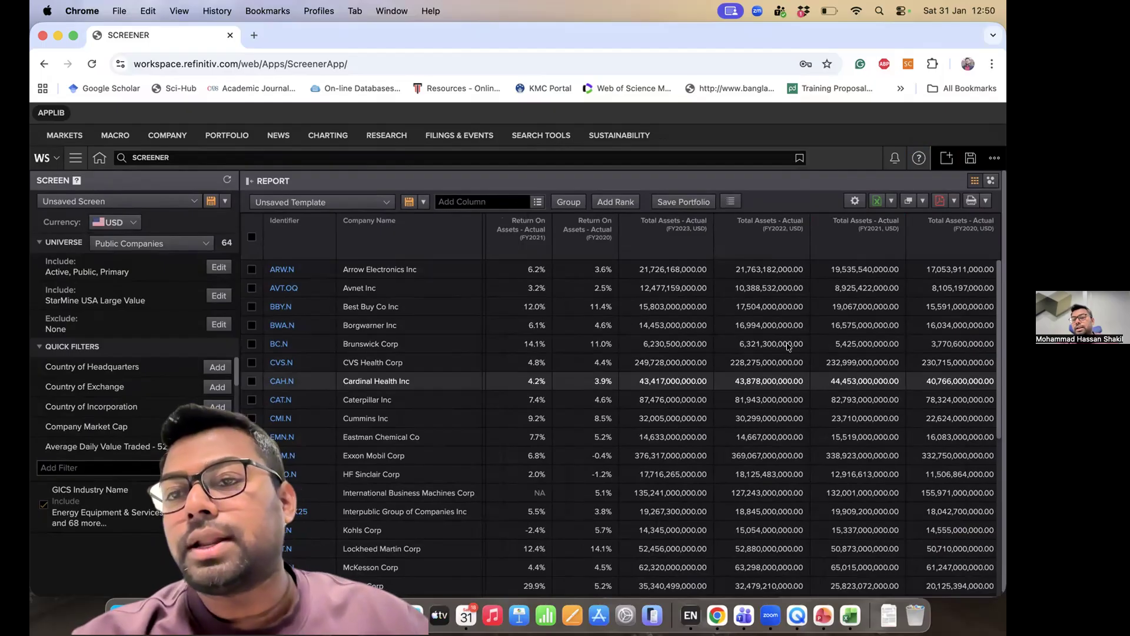
Step: Export the whole report to Excel as values and open the downloaded GridExport workbook in an enlarged window
left_click(890, 201)
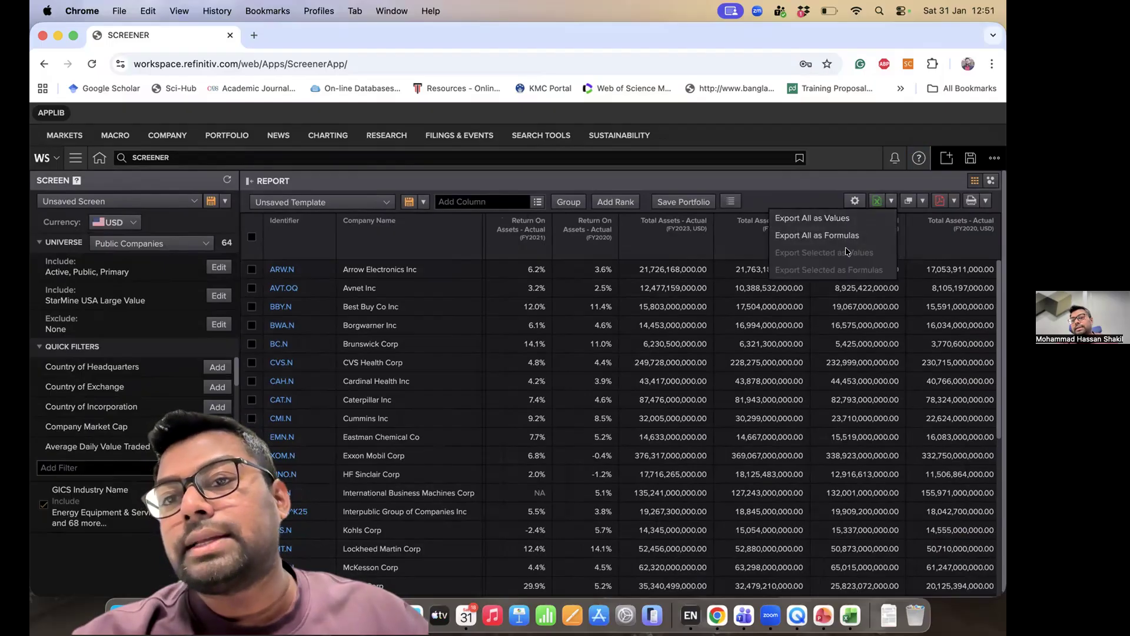
left_click(800, 219)
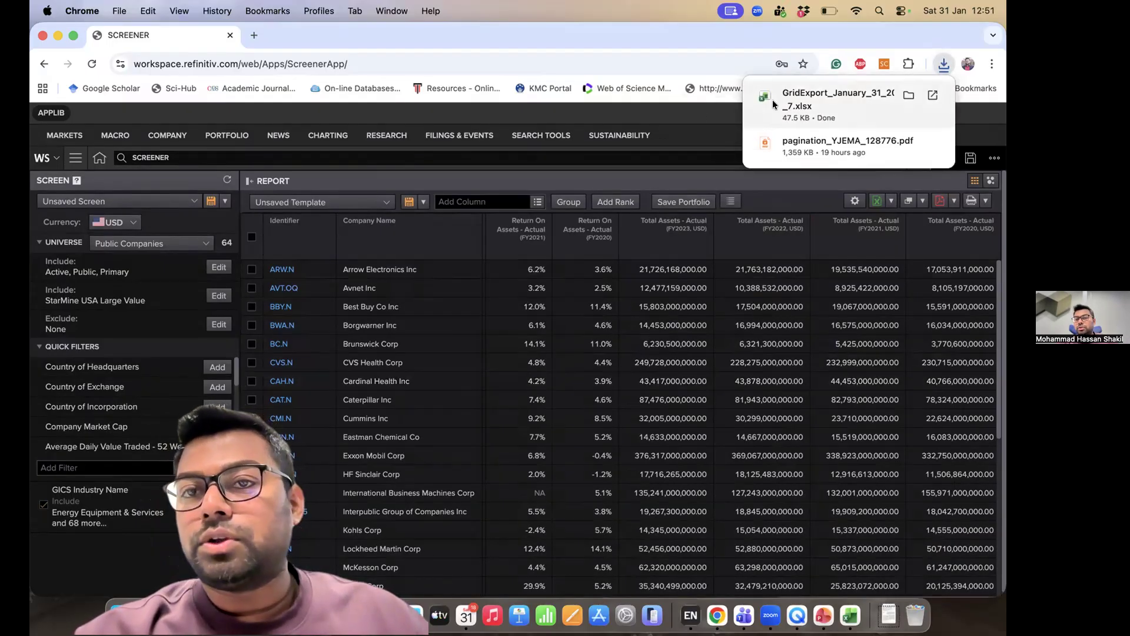
left_click(786, 100)
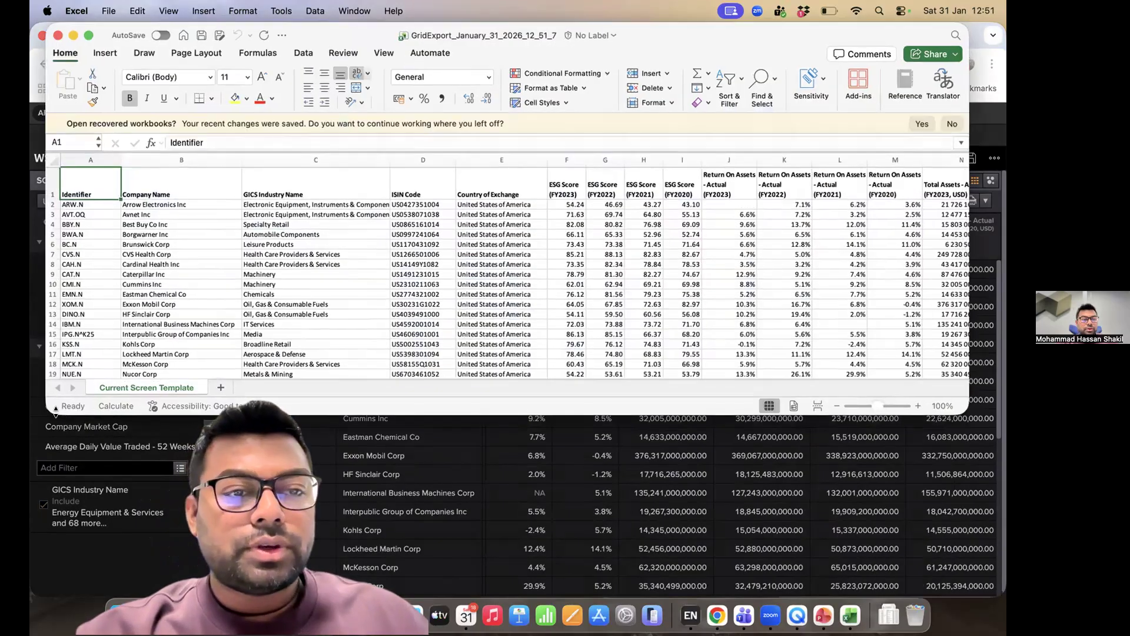
double_click(51, 411)
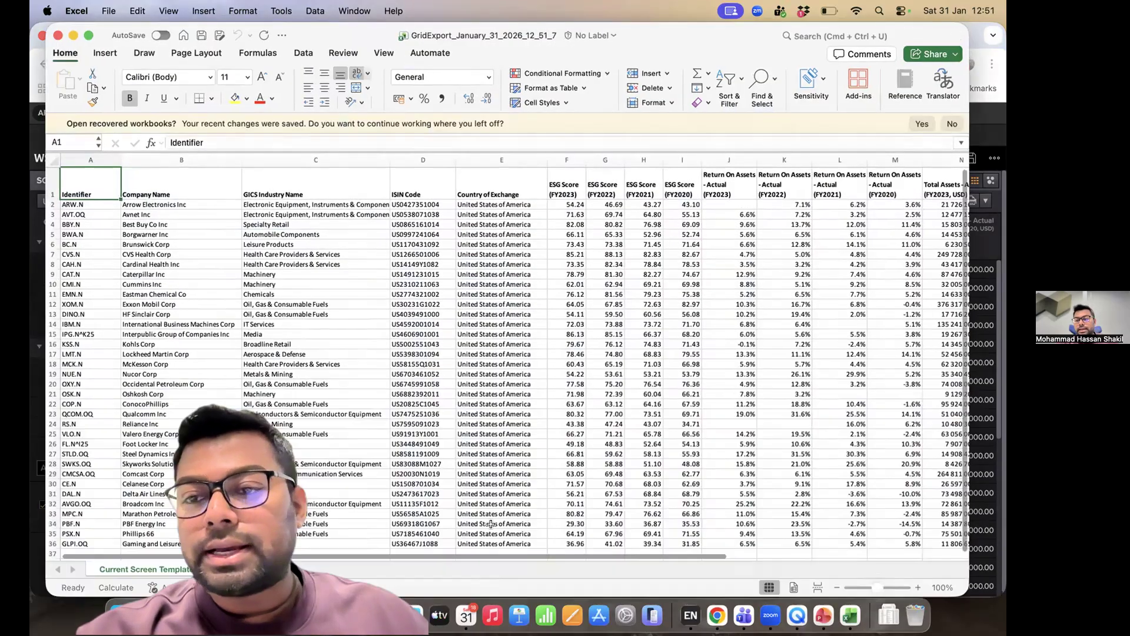
double_click(966, 584)
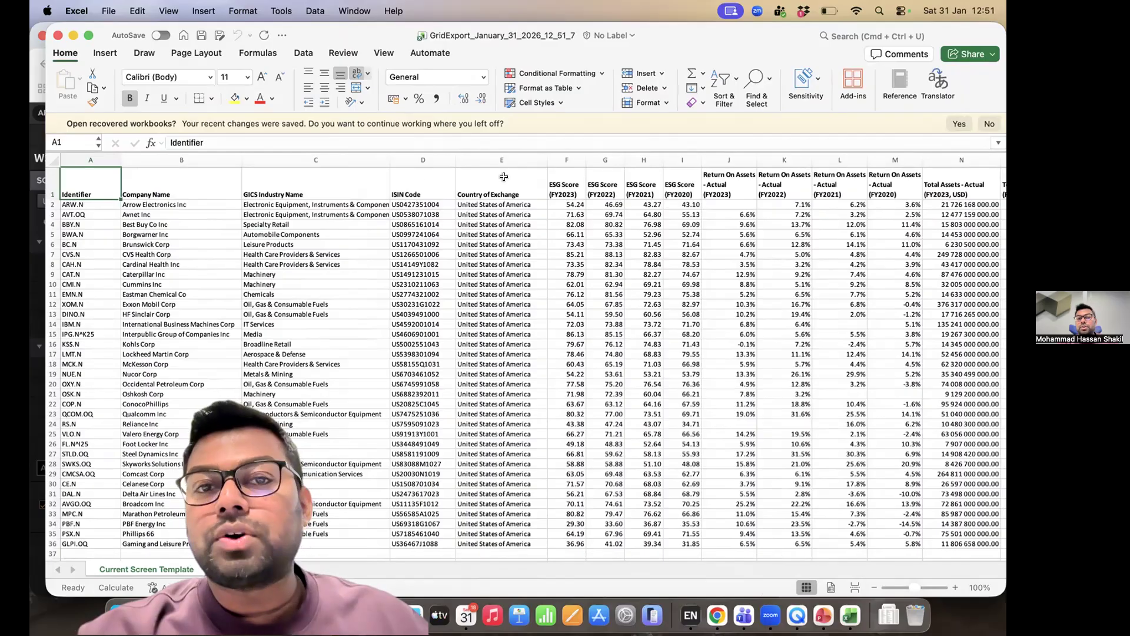
Step: Examine the exported workbook's header row from the ESG Score columns across to Total Assets - Actual and back to Identifier
left_click(550, 176)
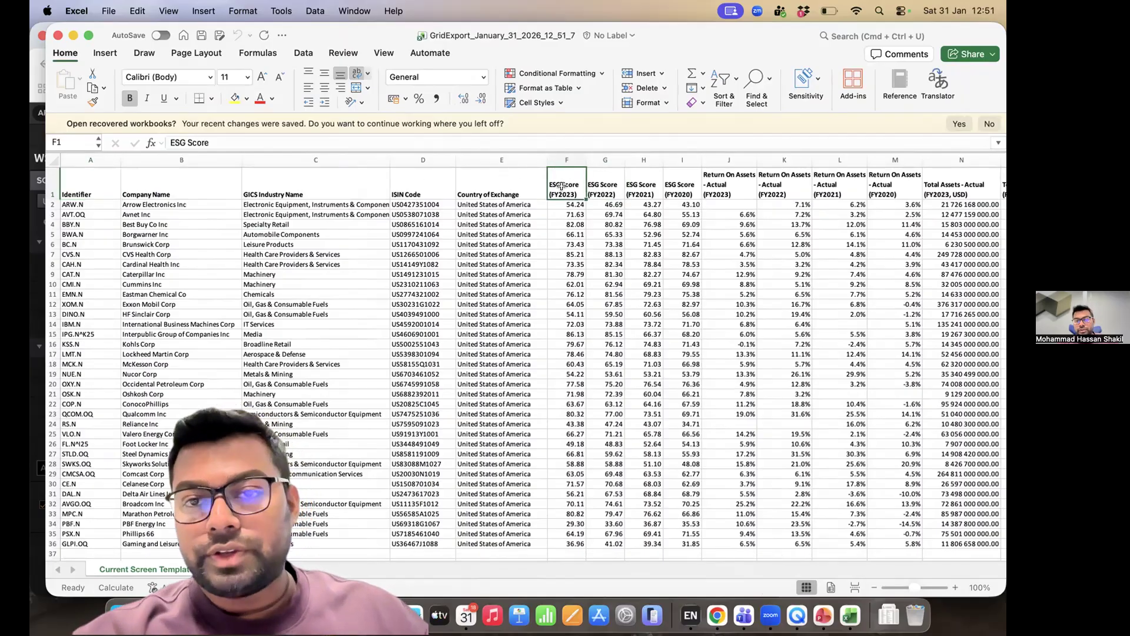
key("Right")
key("Right")
key("Right")
key("Right")
key("Right")
key("Right")
key("Right")
key("Right")
key("Right")
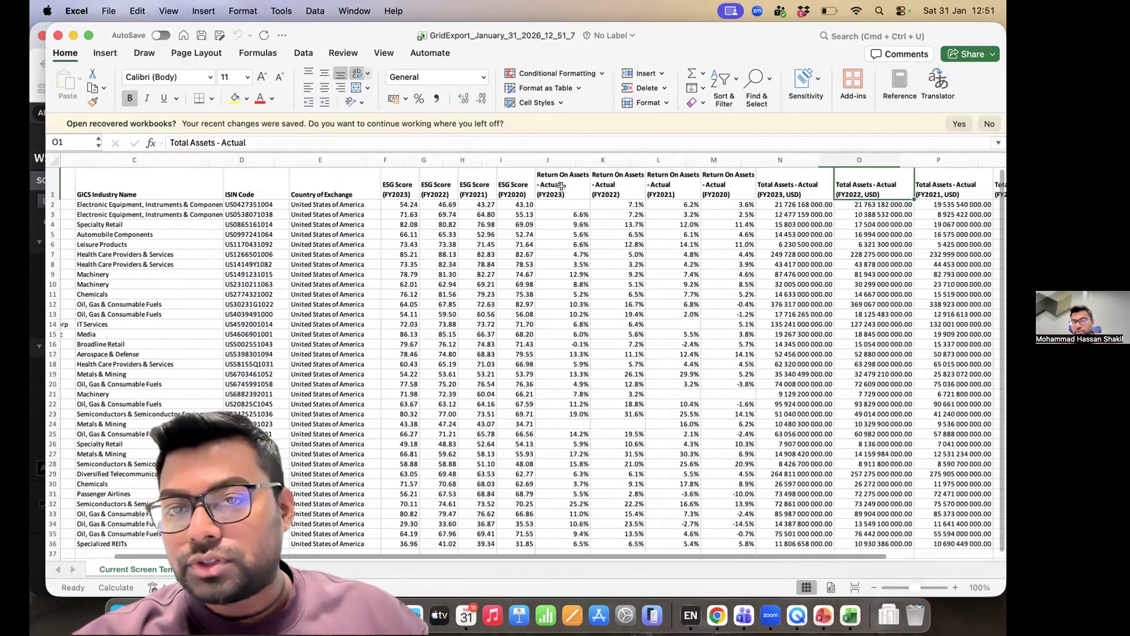
key("Right")
key("Left")
key("Left")
key("Left")
key("Left")
key("Left")
key("Left")
key("Left")
key("Left")
key("Left")
key("Left")
key("Left")
key("Left")
key("Left")
key("Left")
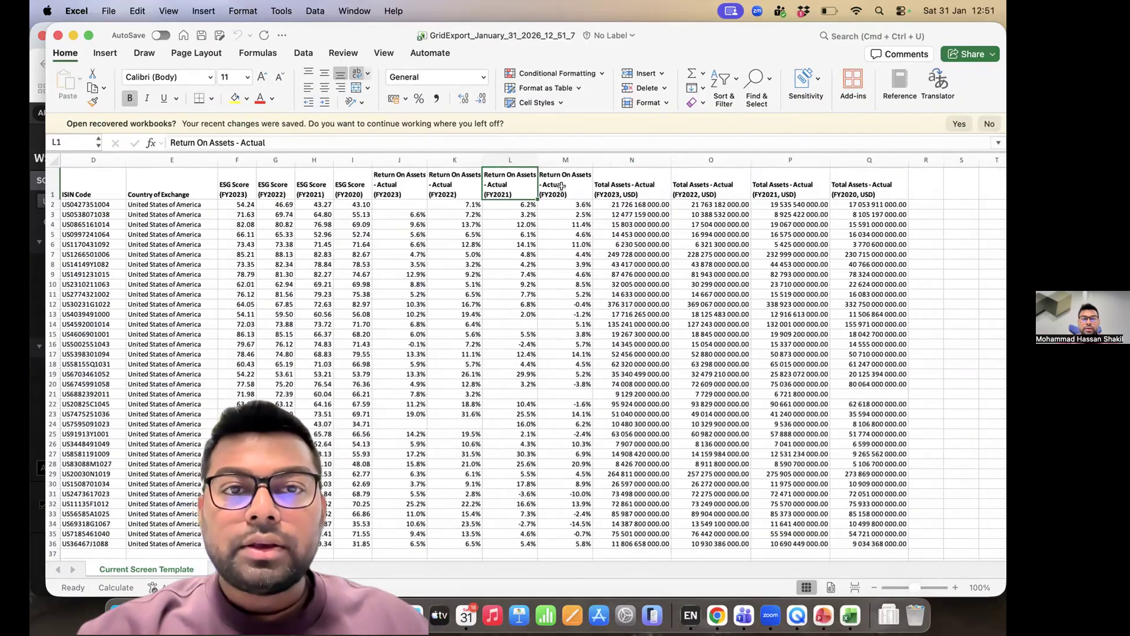
key("Left")
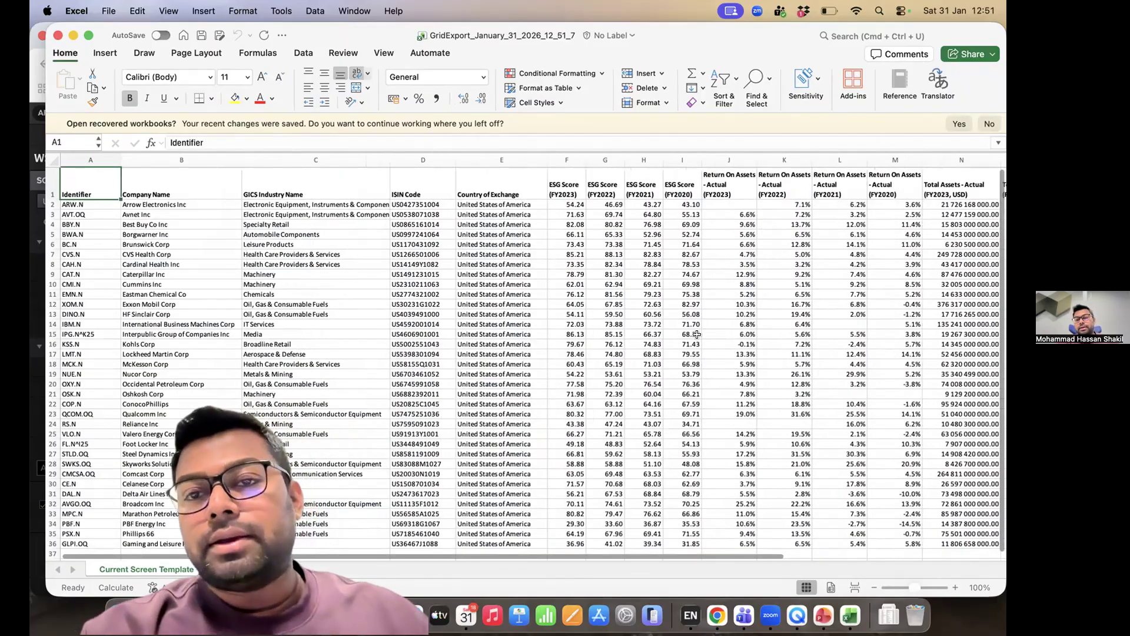